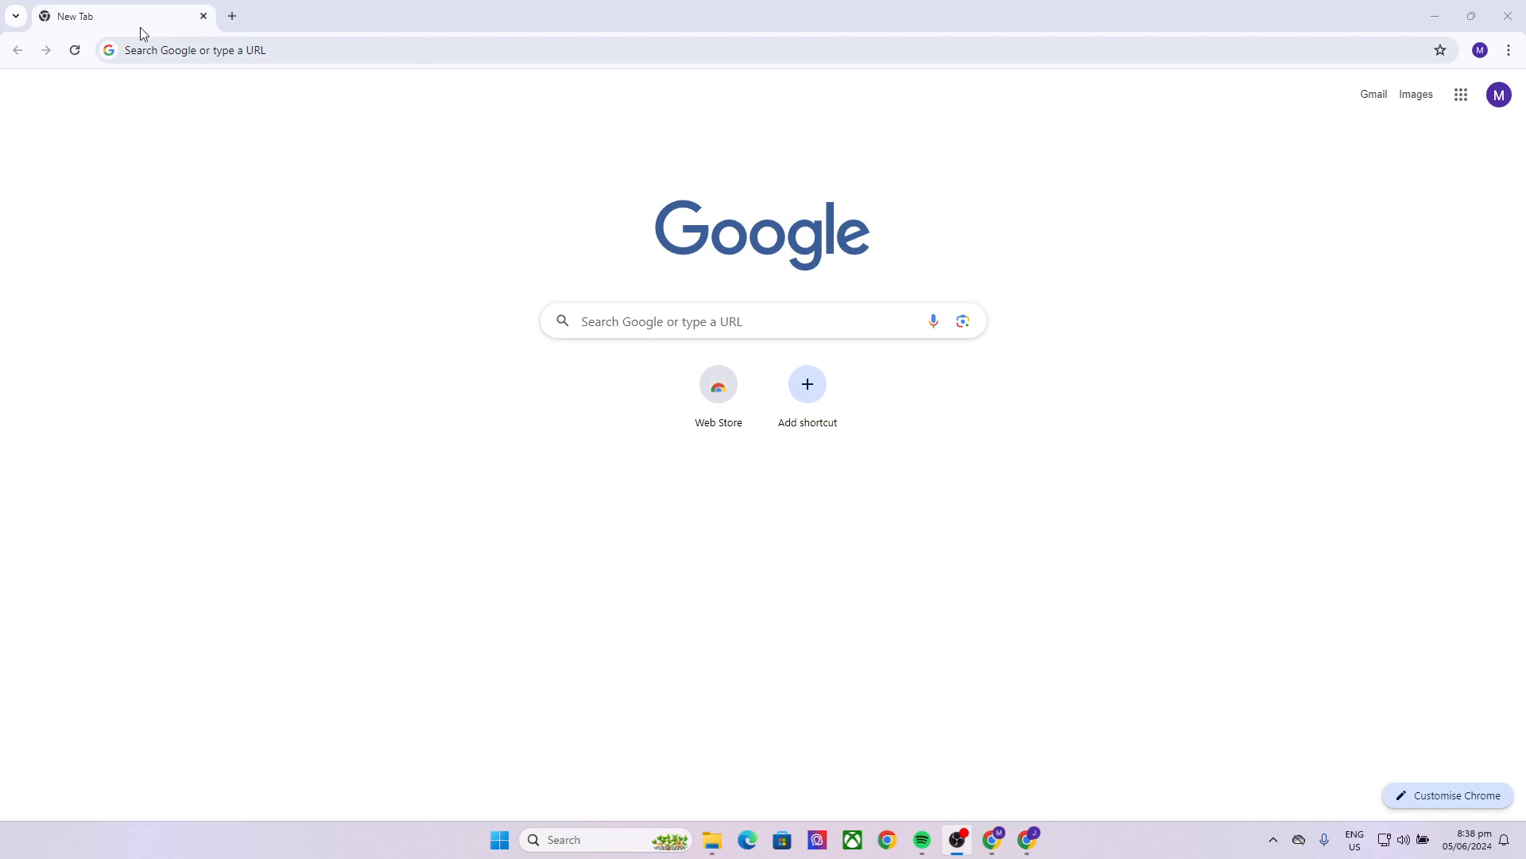
Search Google for "google docs".
click(194, 51)
text(google dop)
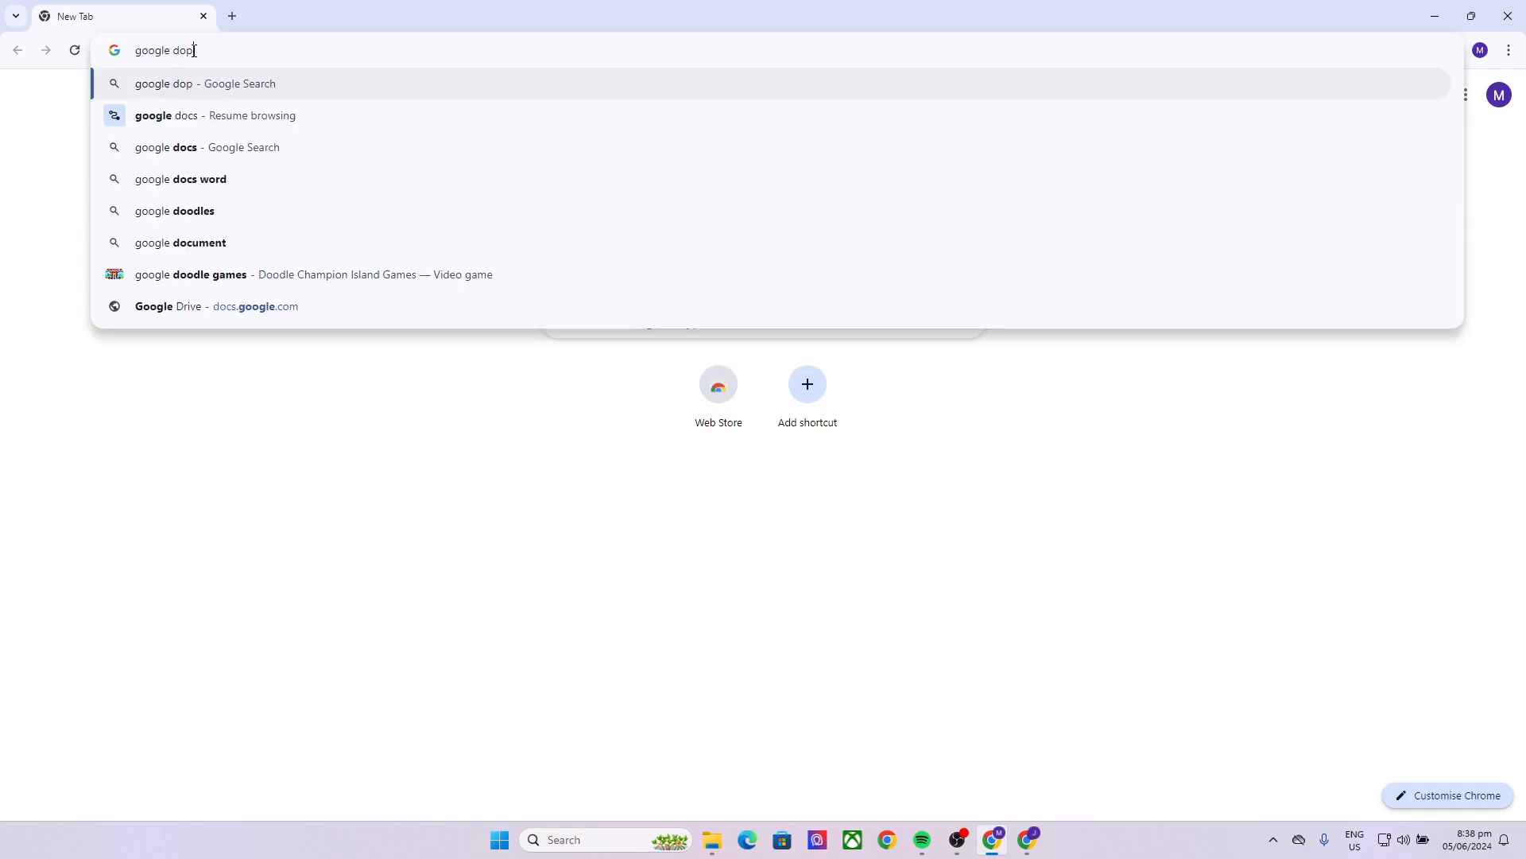
key(BackSpace)
text(cs)
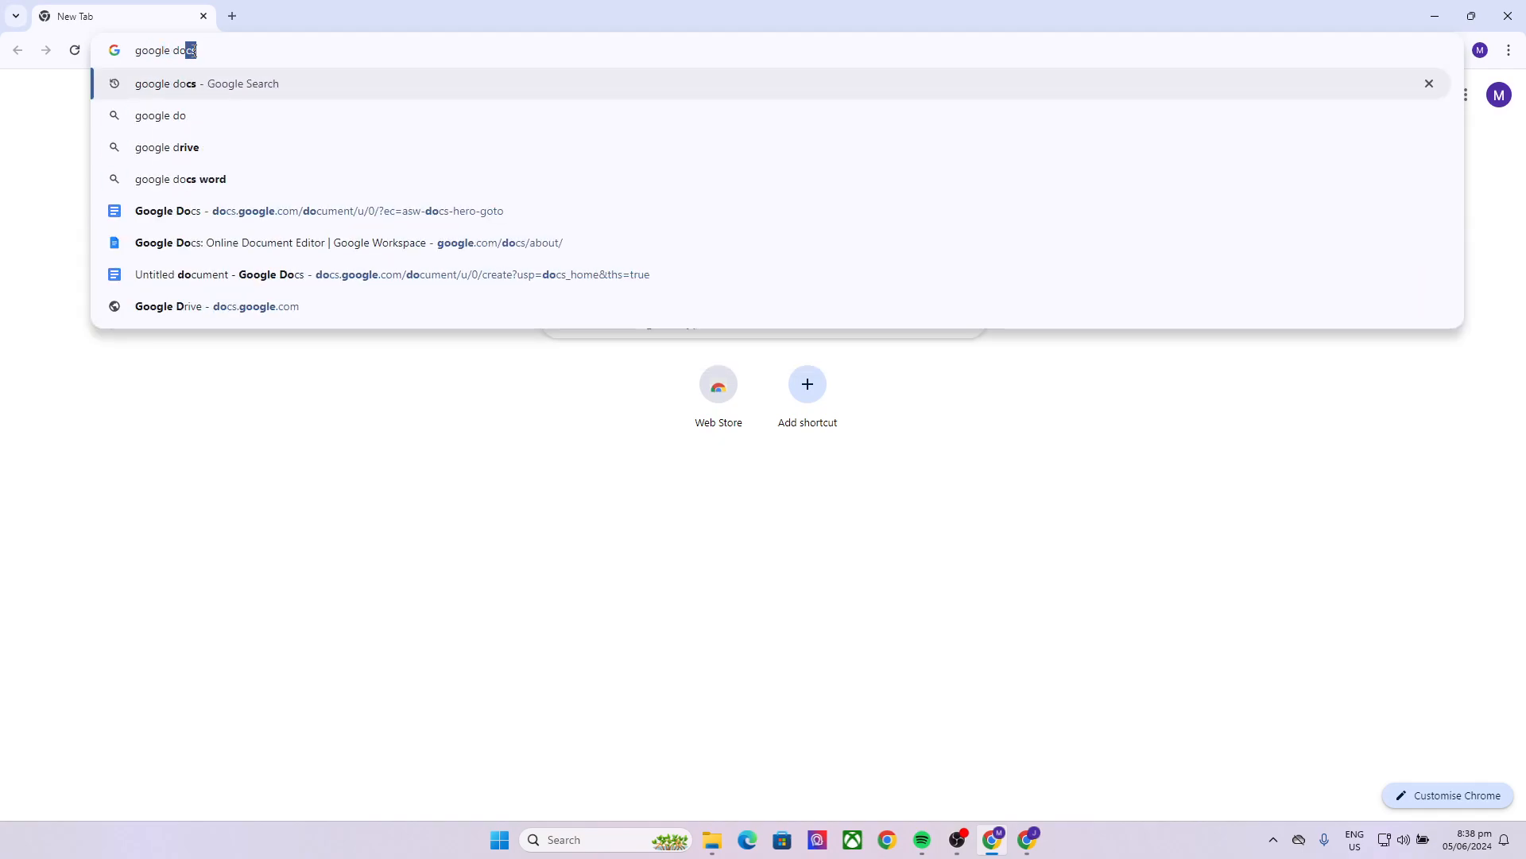
key(Return)
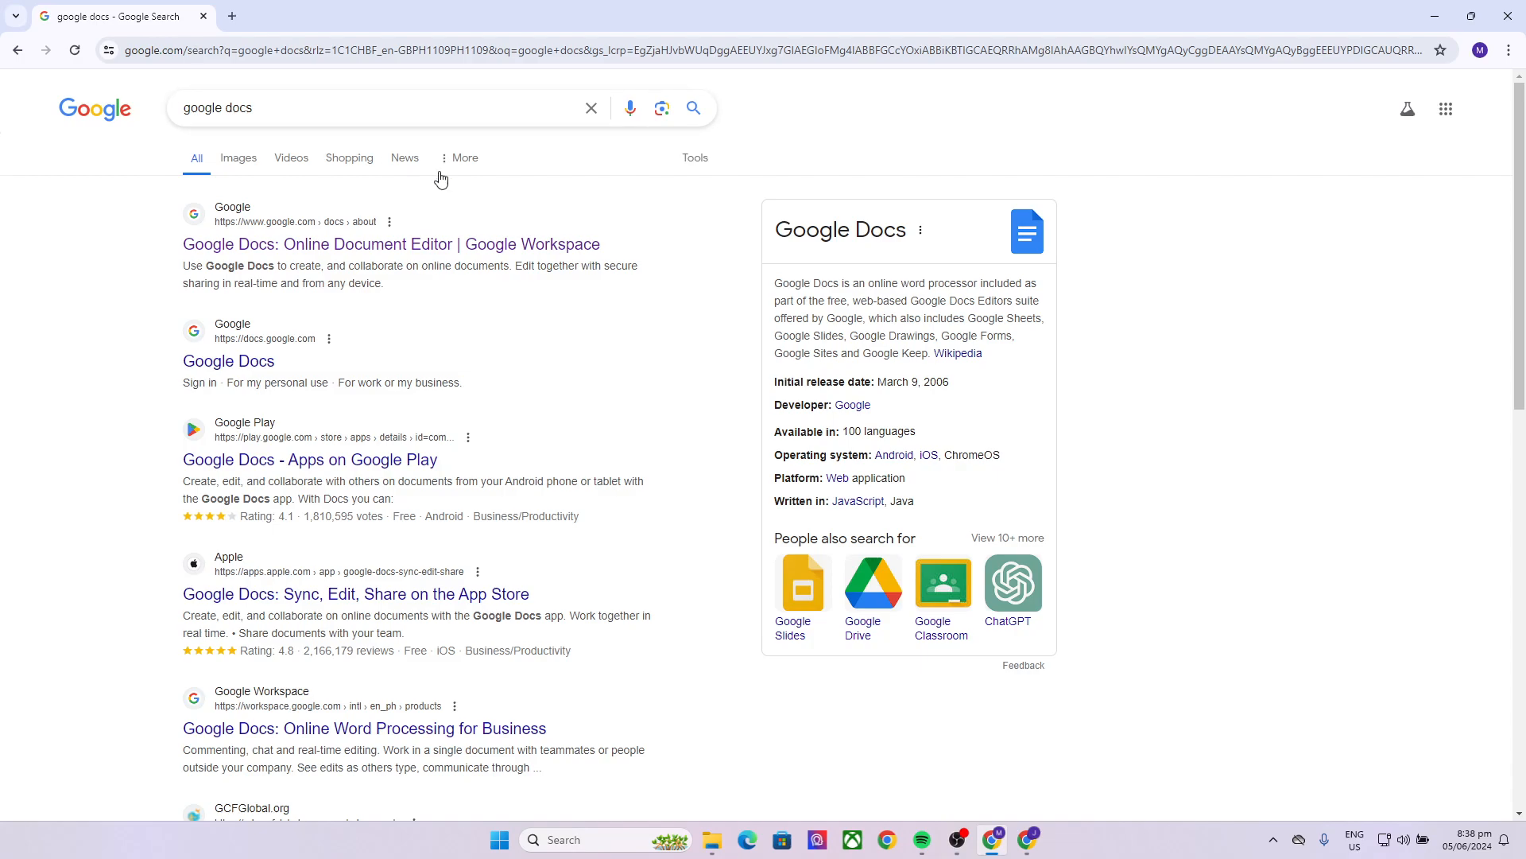
Open the Google Docs: Online Document Editor result and go to the Docs home page.
scroll(577, 234, down, 10)
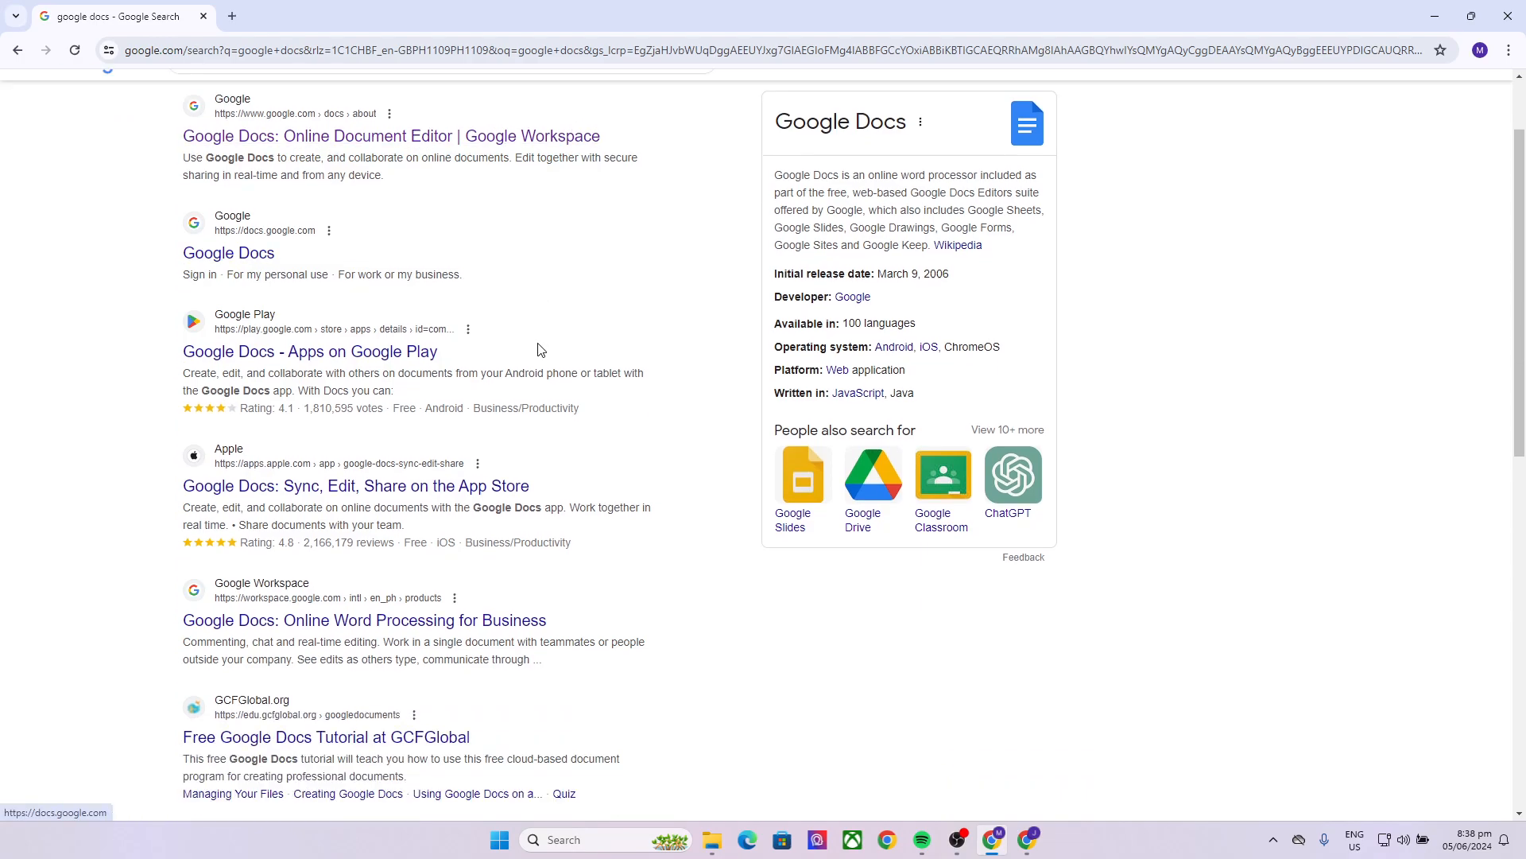
scroll(538, 350, down, 5)
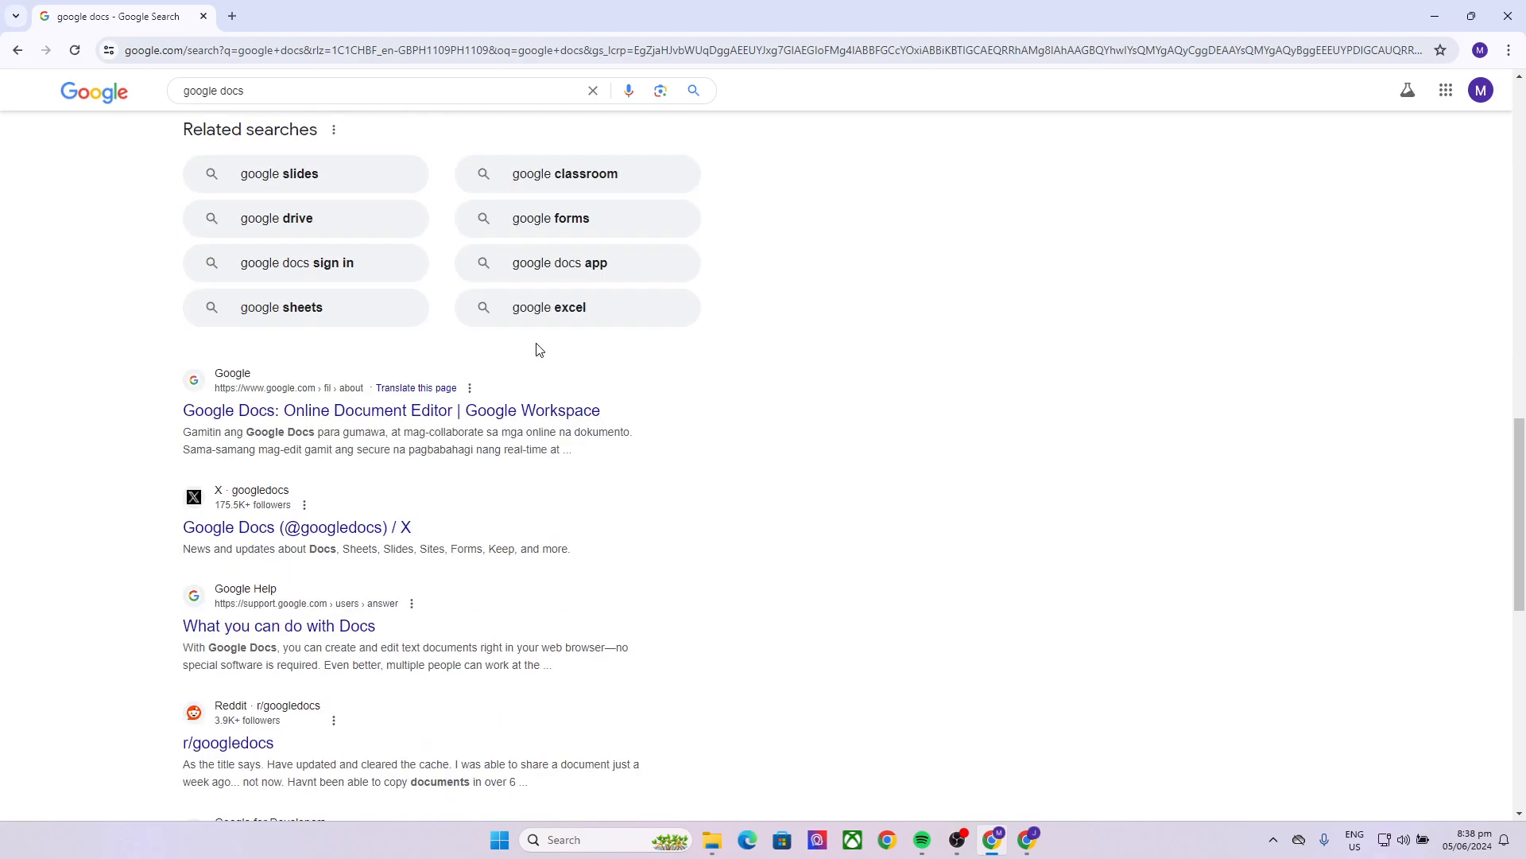
scroll(537, 350, up, 16)
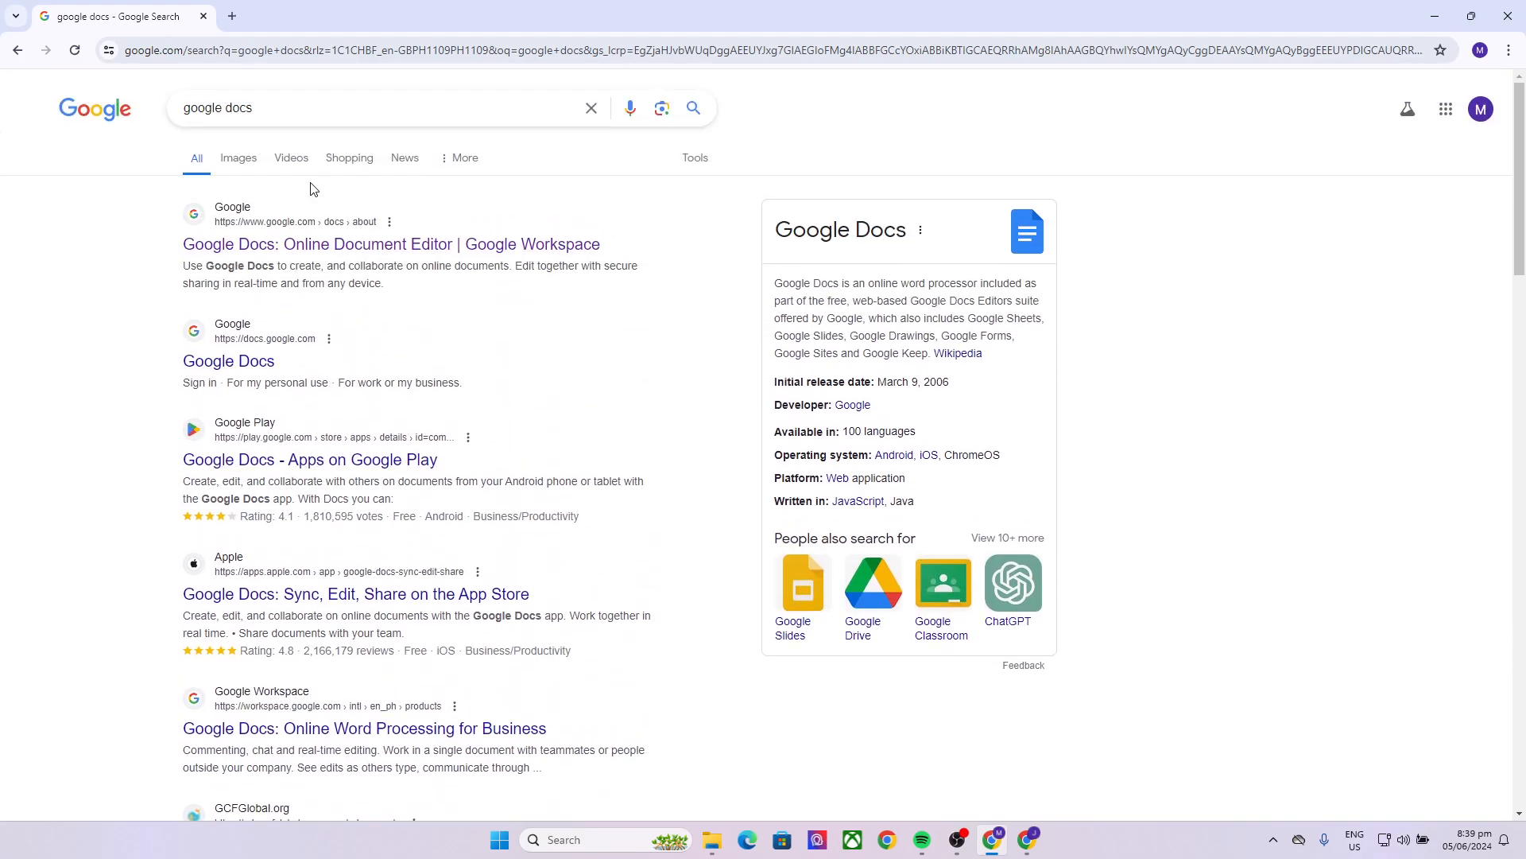
click(387, 243)
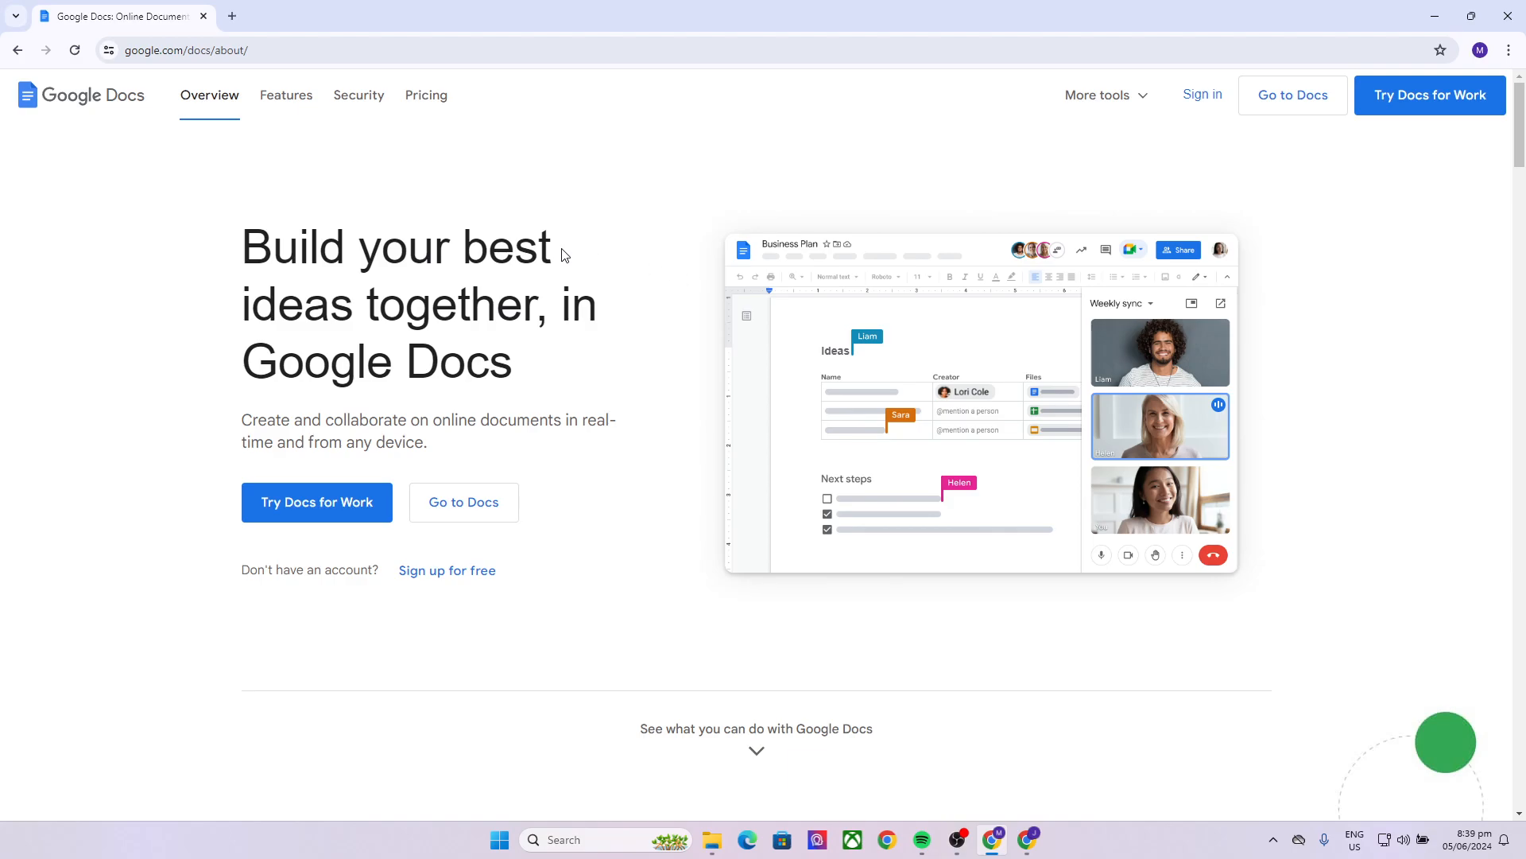
click(451, 498)
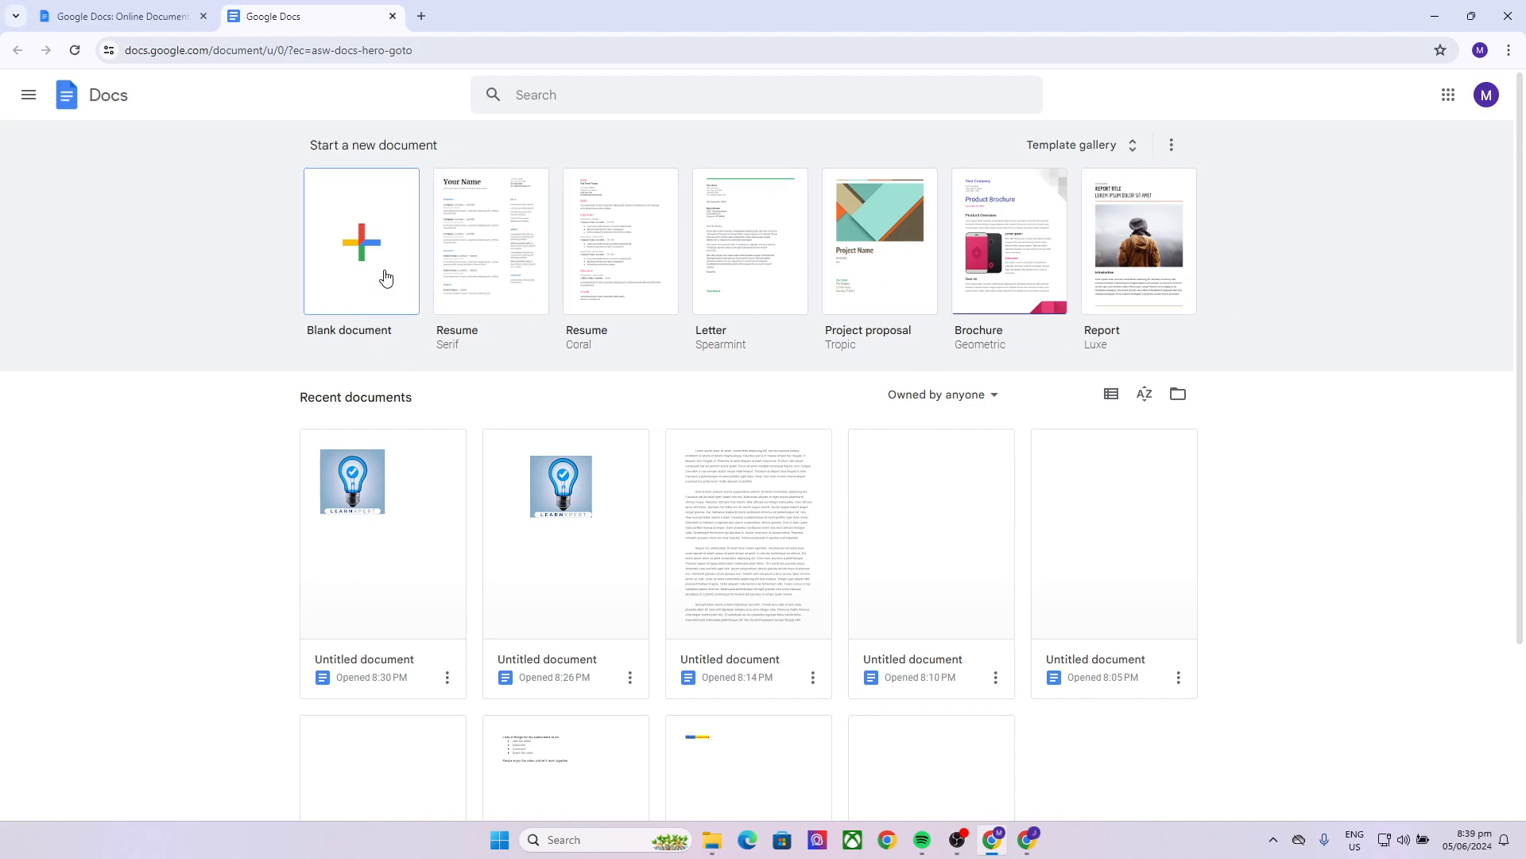
Create a blank document and start a new drawing in it.
click(359, 236)
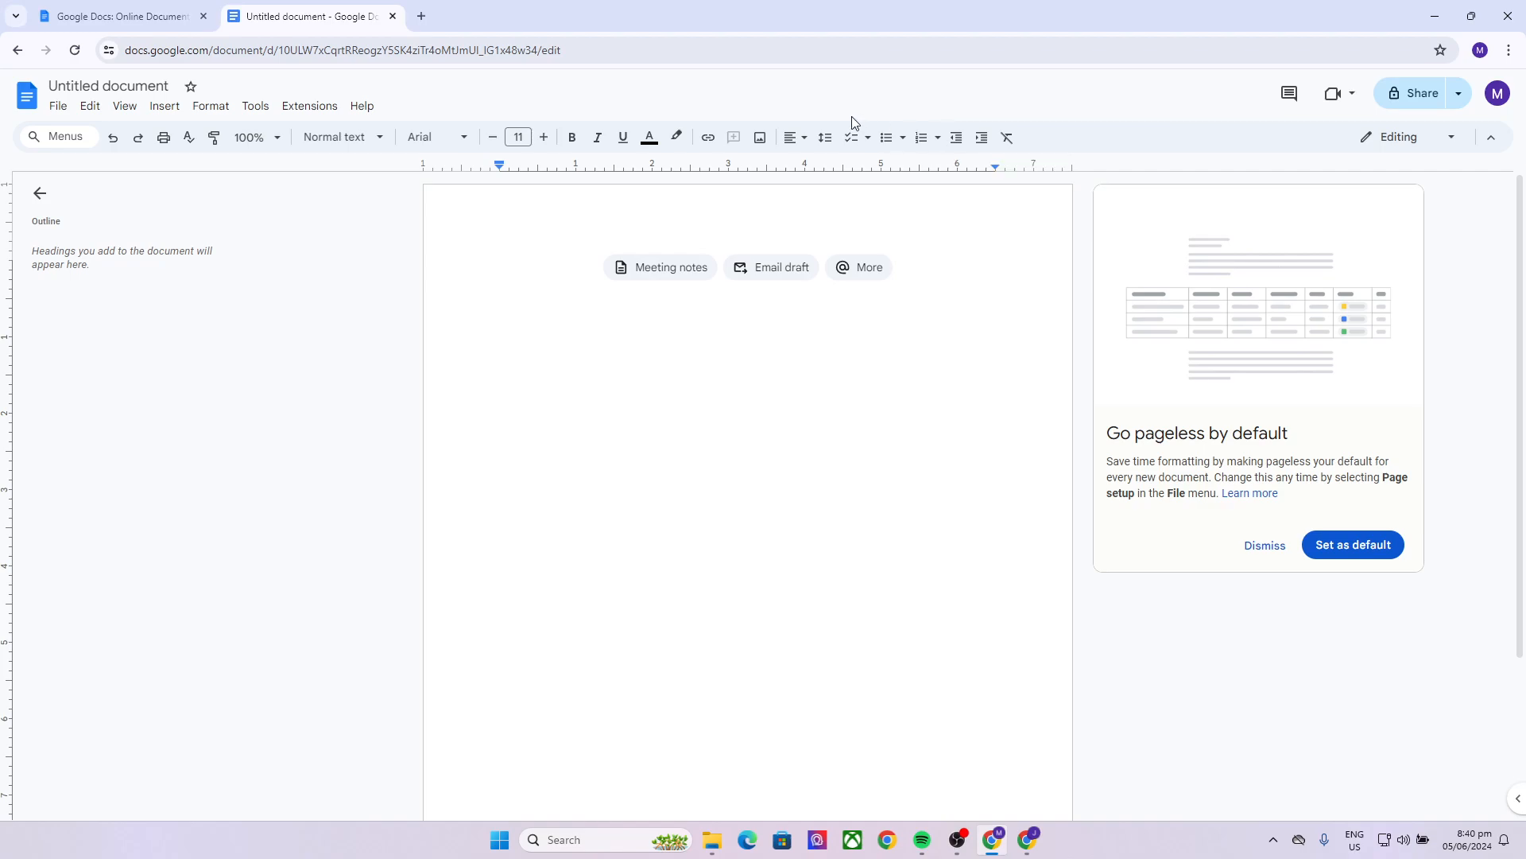
click(165, 107)
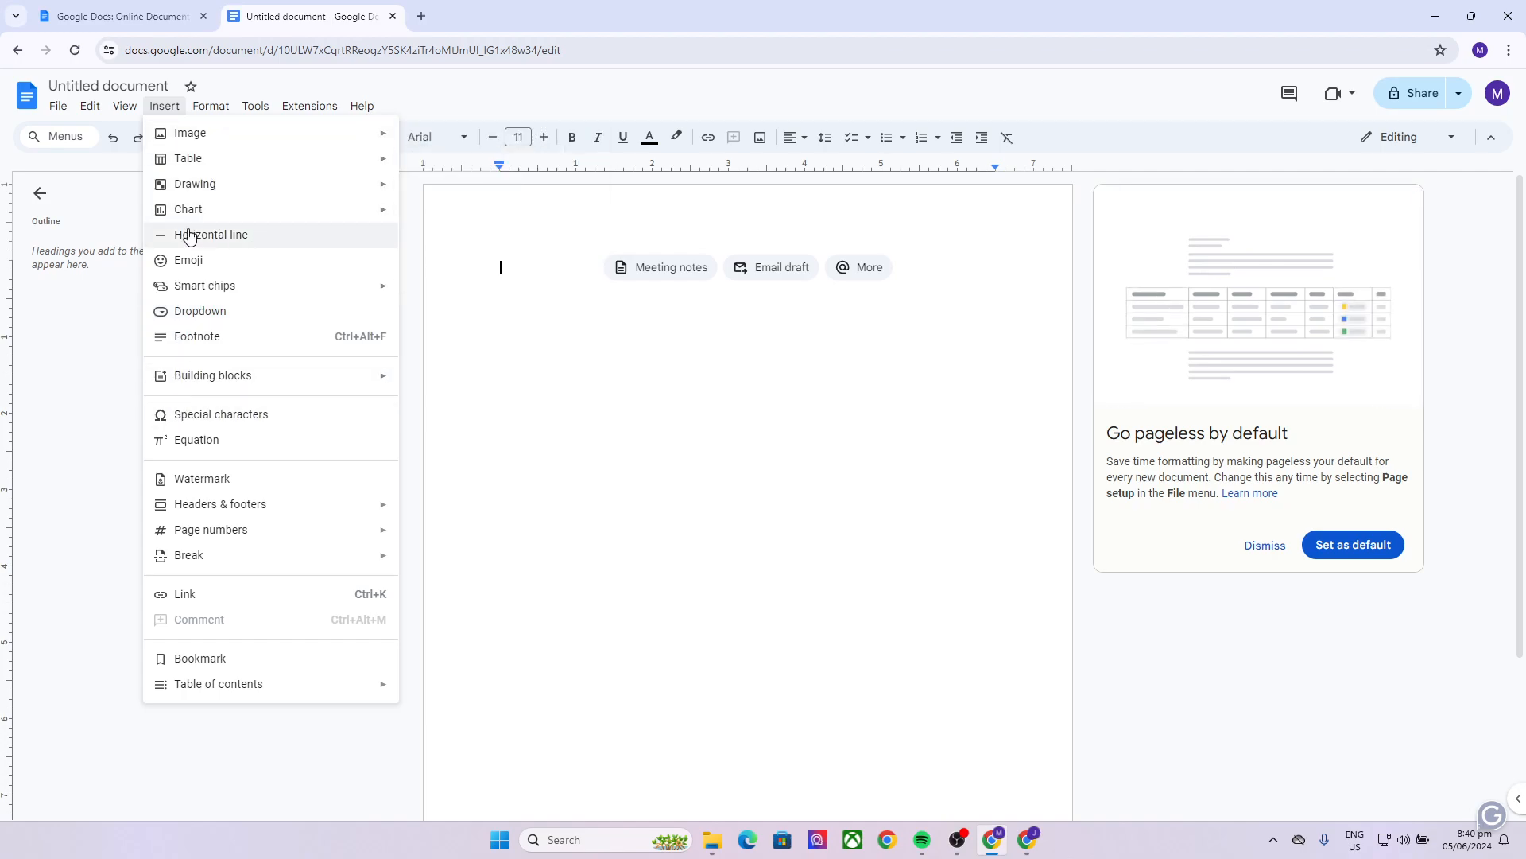
mouse_move(229, 287)
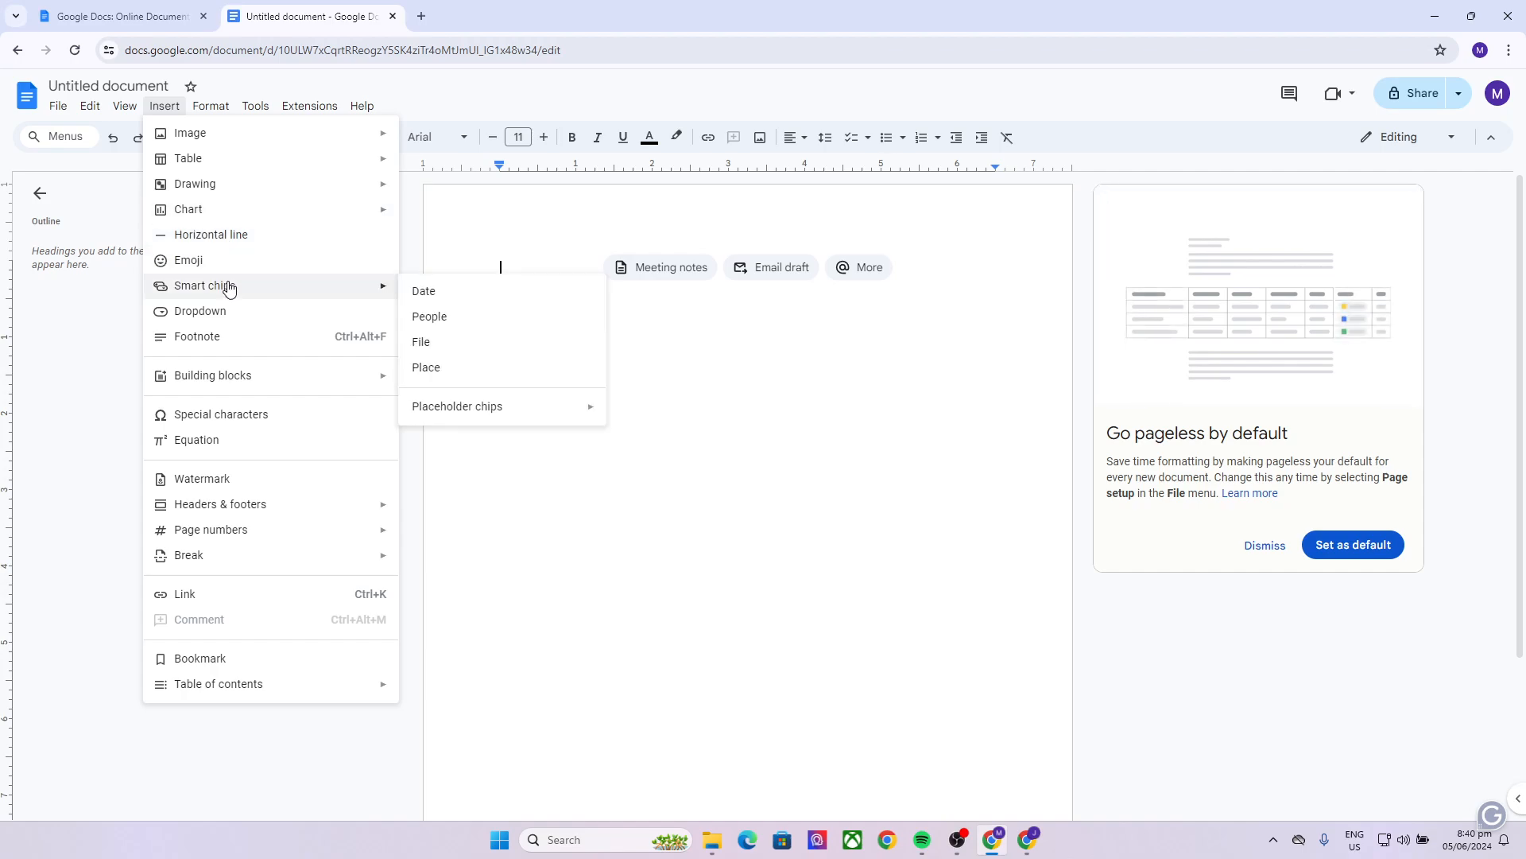
mouse_move(327, 187)
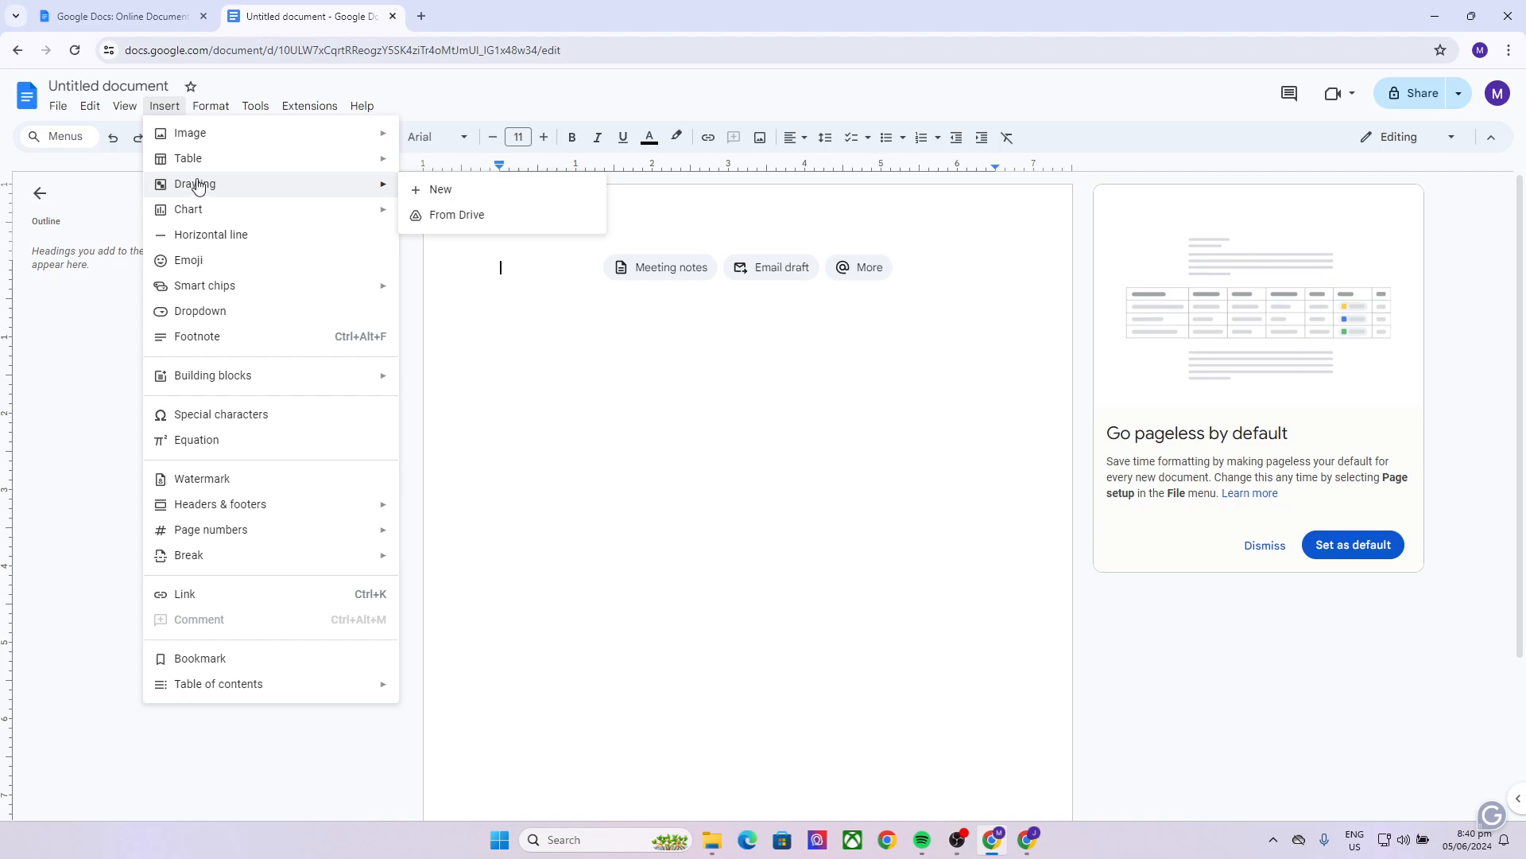
click(425, 189)
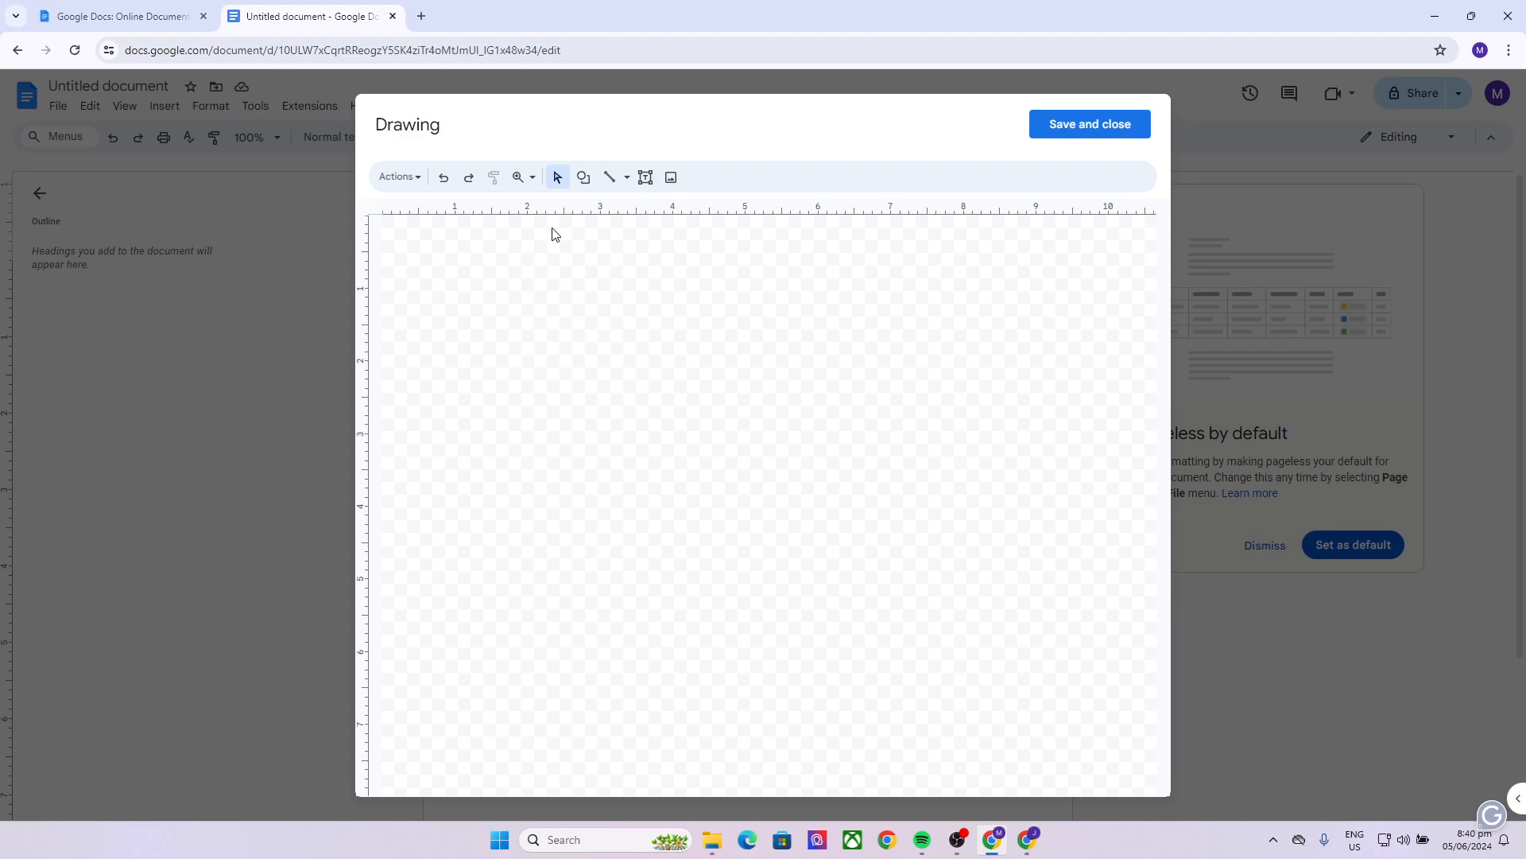
click(518, 177)
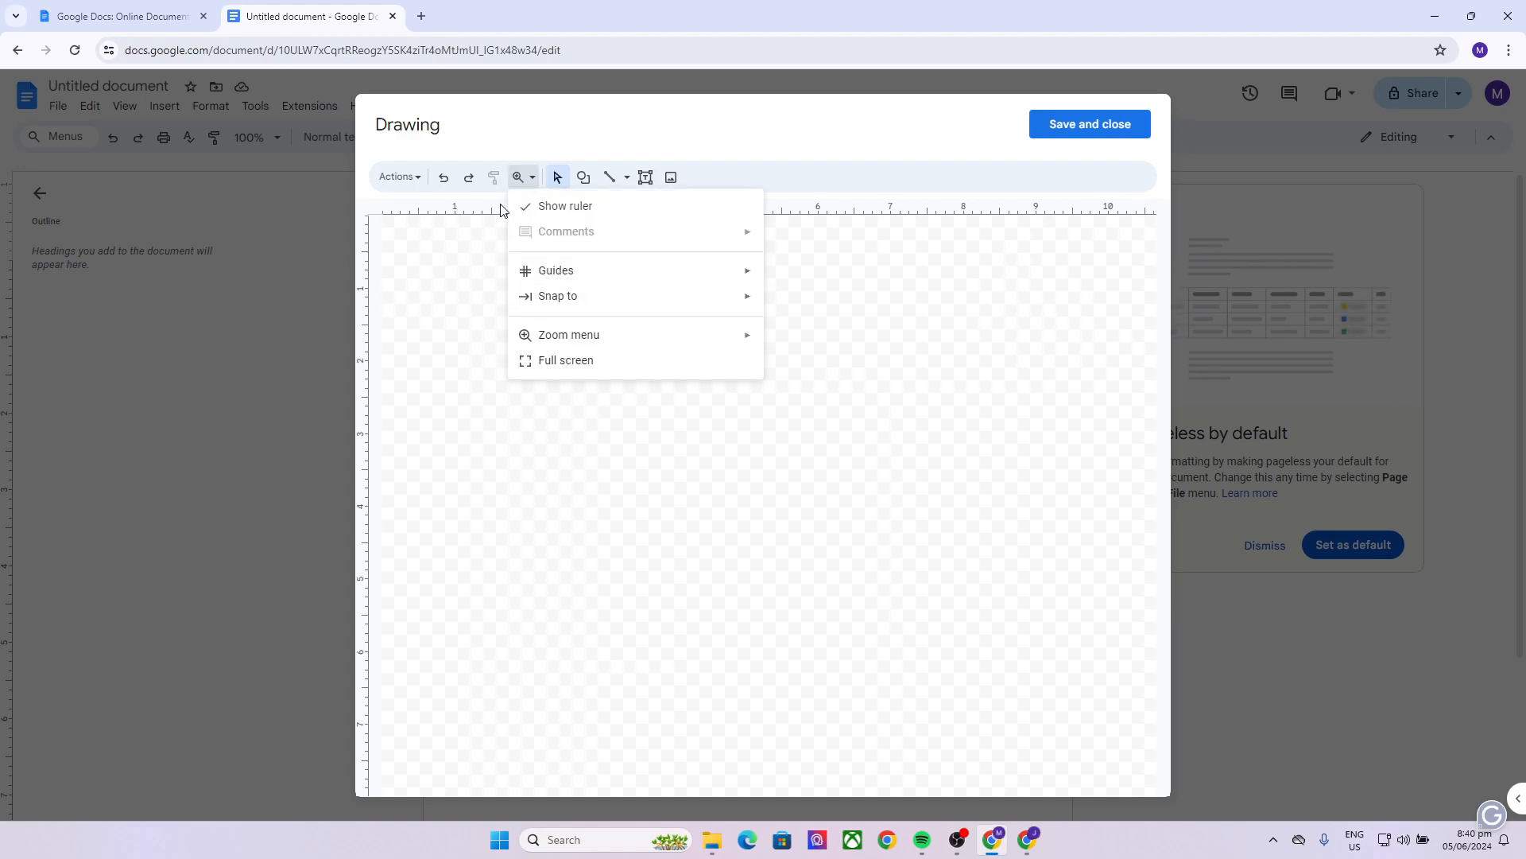
mouse_move(549, 336)
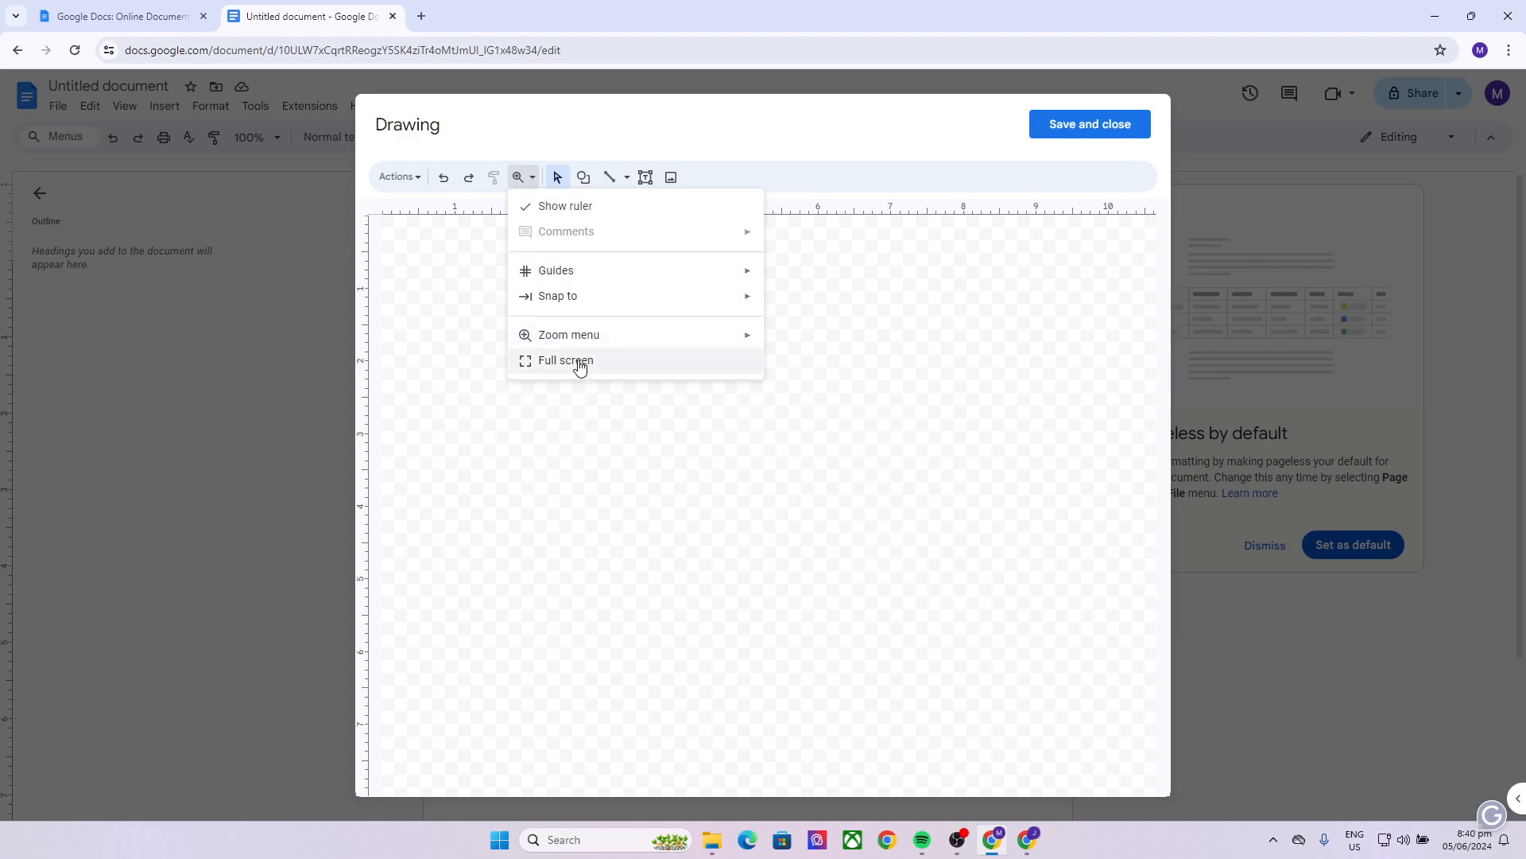
click(524, 182)
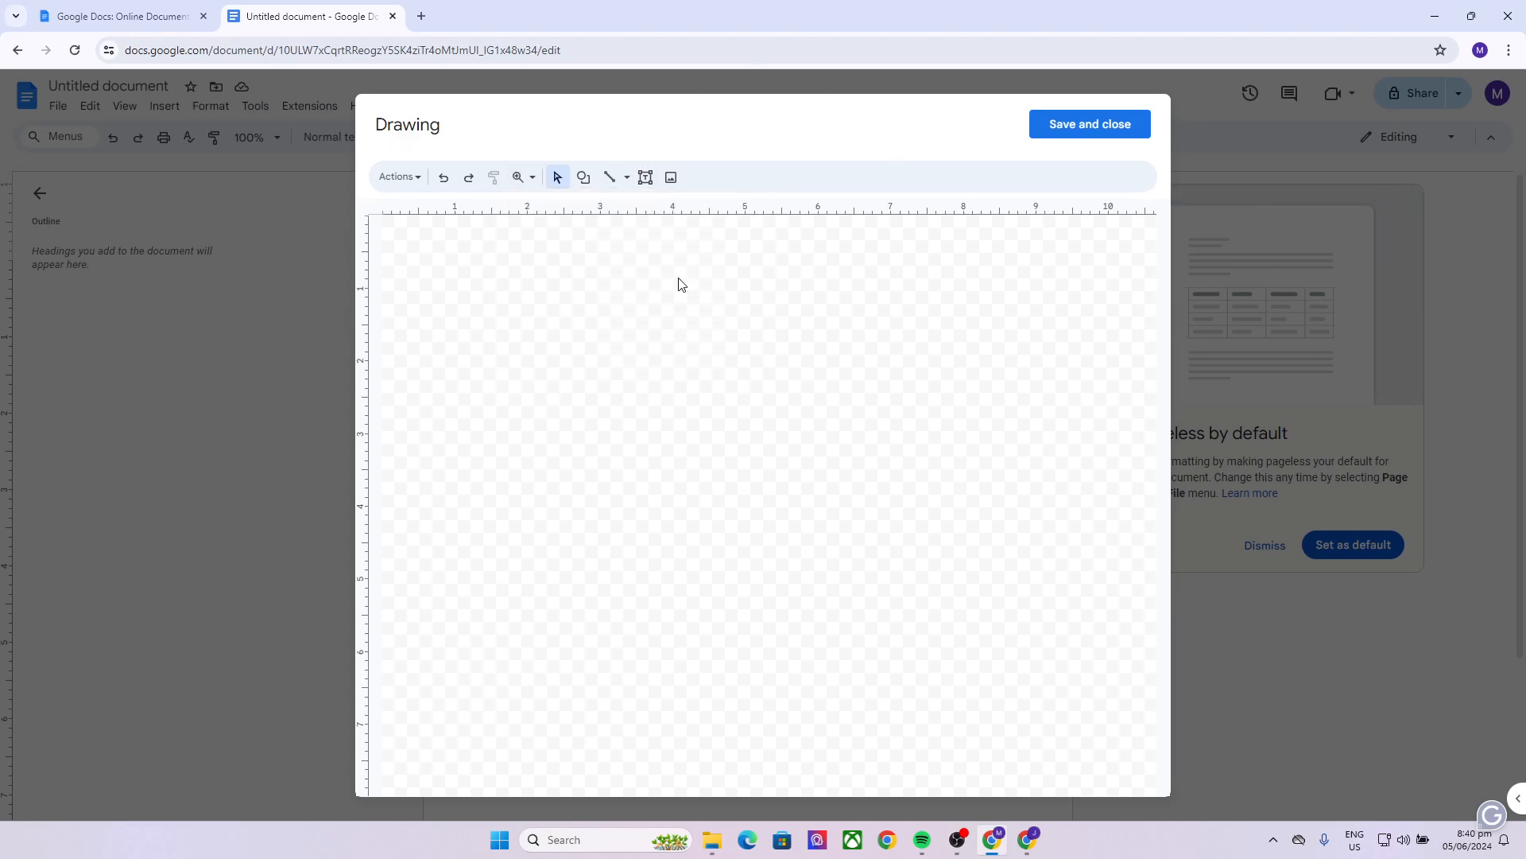
Draw a rectangle about 3 by 2.8 inches in the upper middle of the canvas and shift it slightly right and down.
click(582, 180)
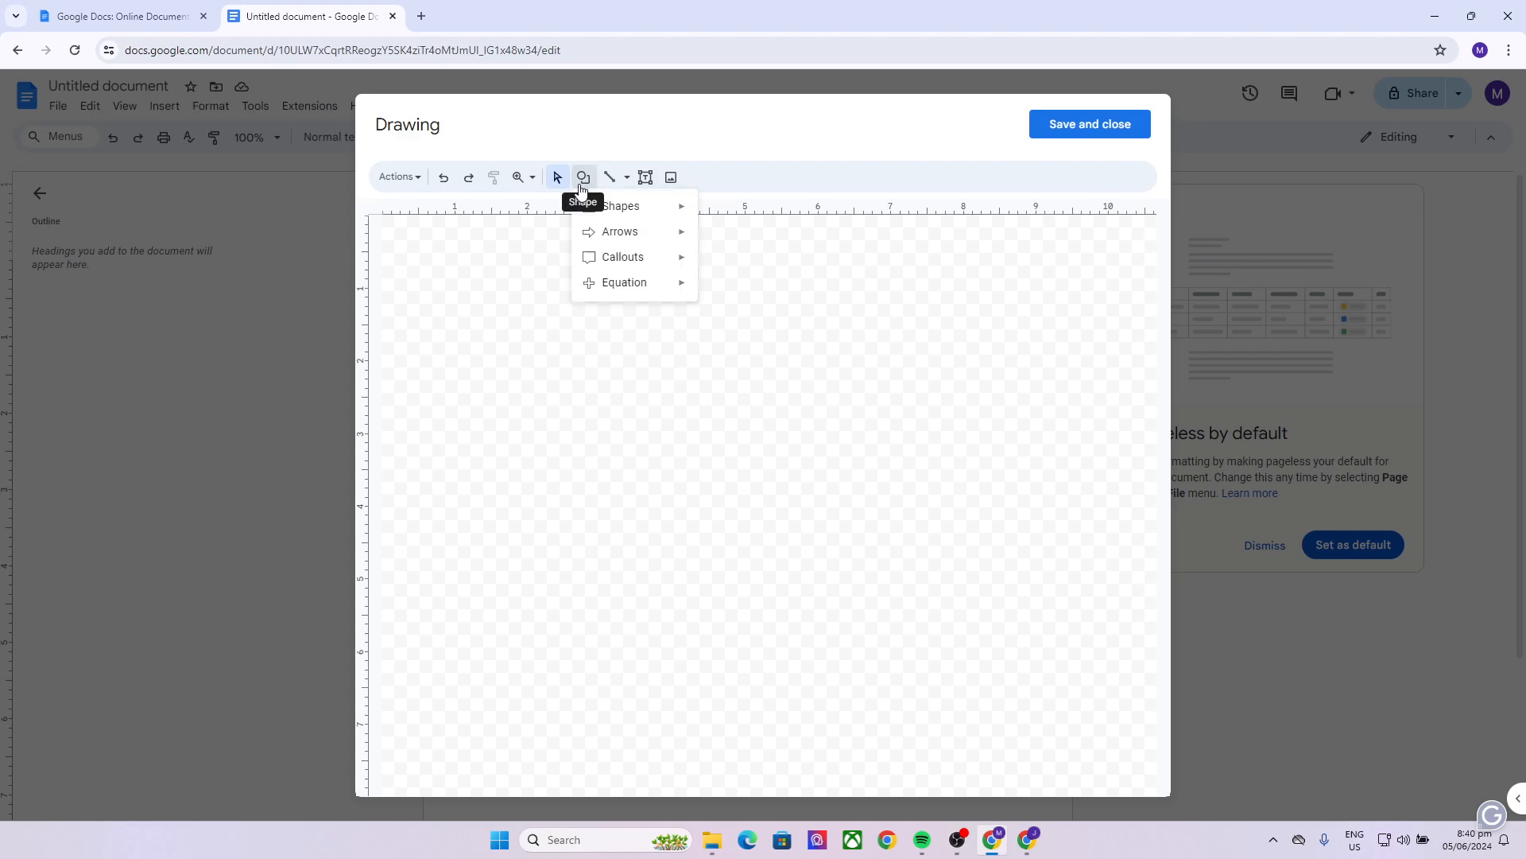
mouse_move(620, 206)
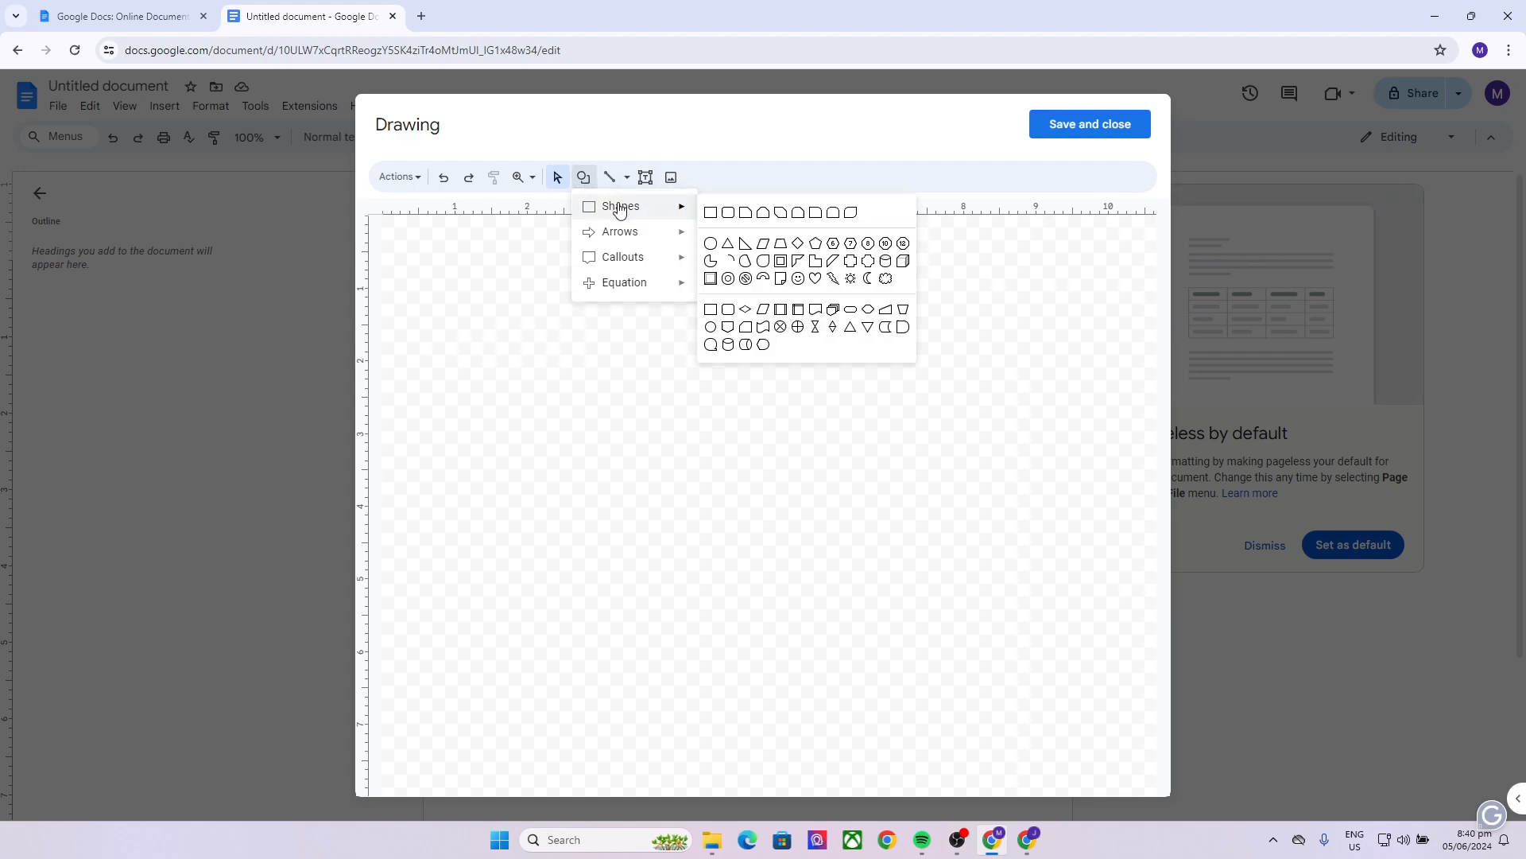
click(711, 213)
drag(558, 275, 779, 477)
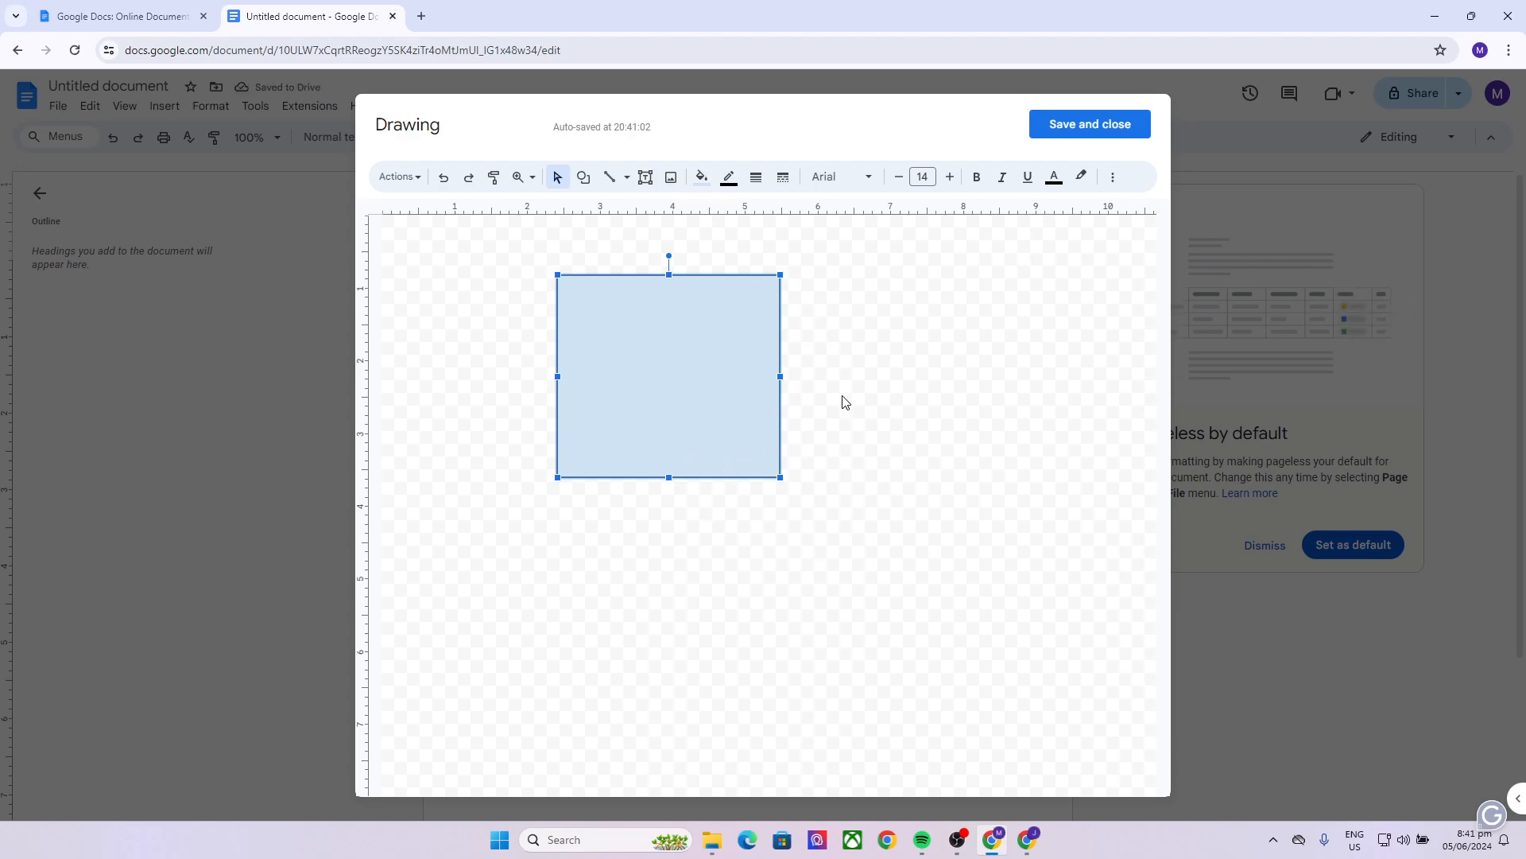
drag(668, 371, 697, 384)
click(741, 249)
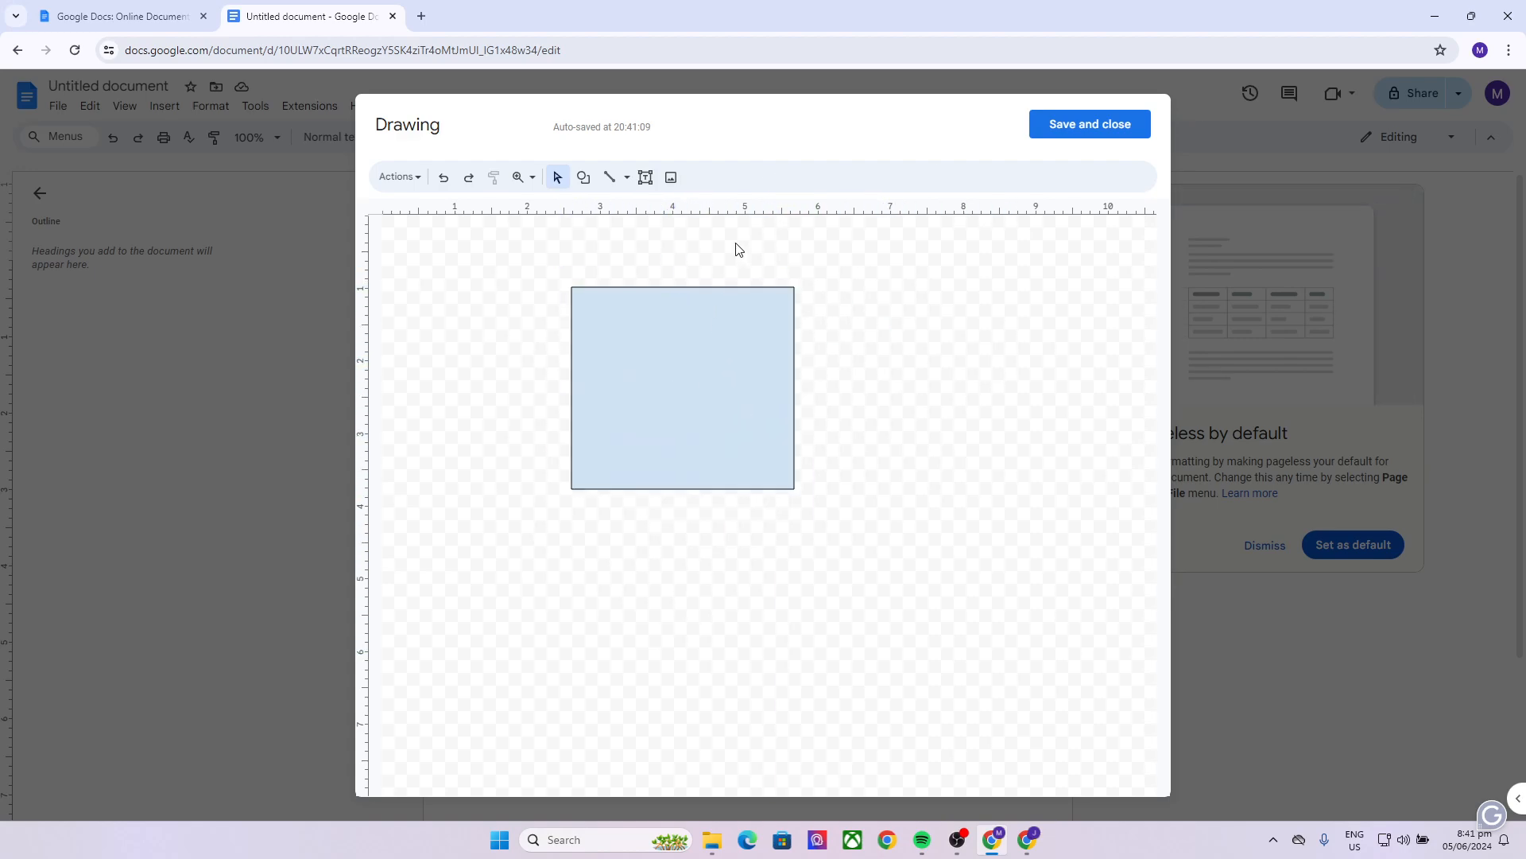
Draw a plus equation shape about 1.5 by 1.3 inches over the large rectangle's lower-left corner.
click(584, 178)
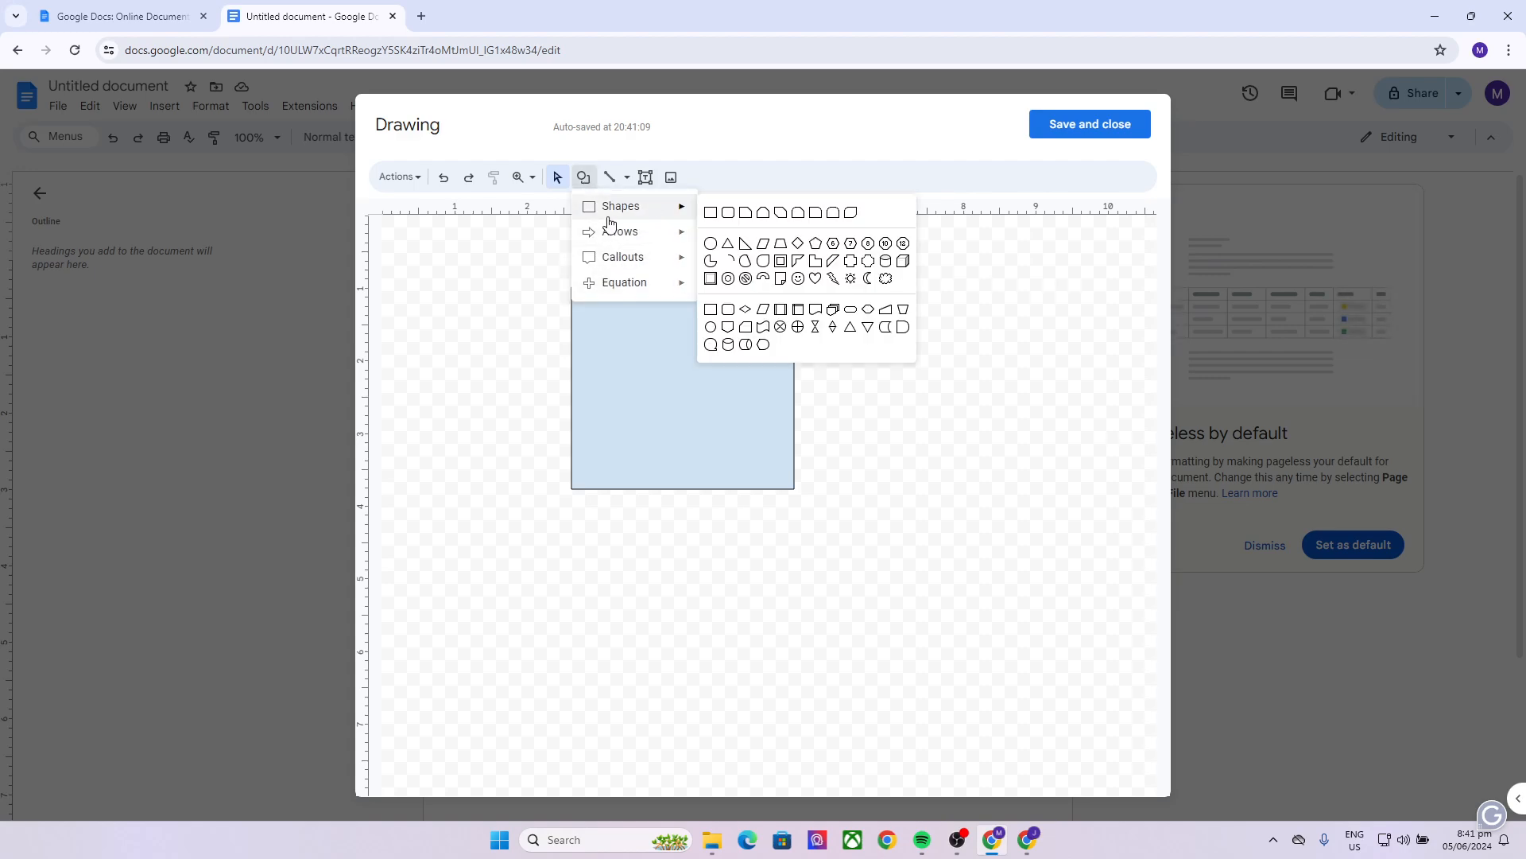
mouse_move(617, 288)
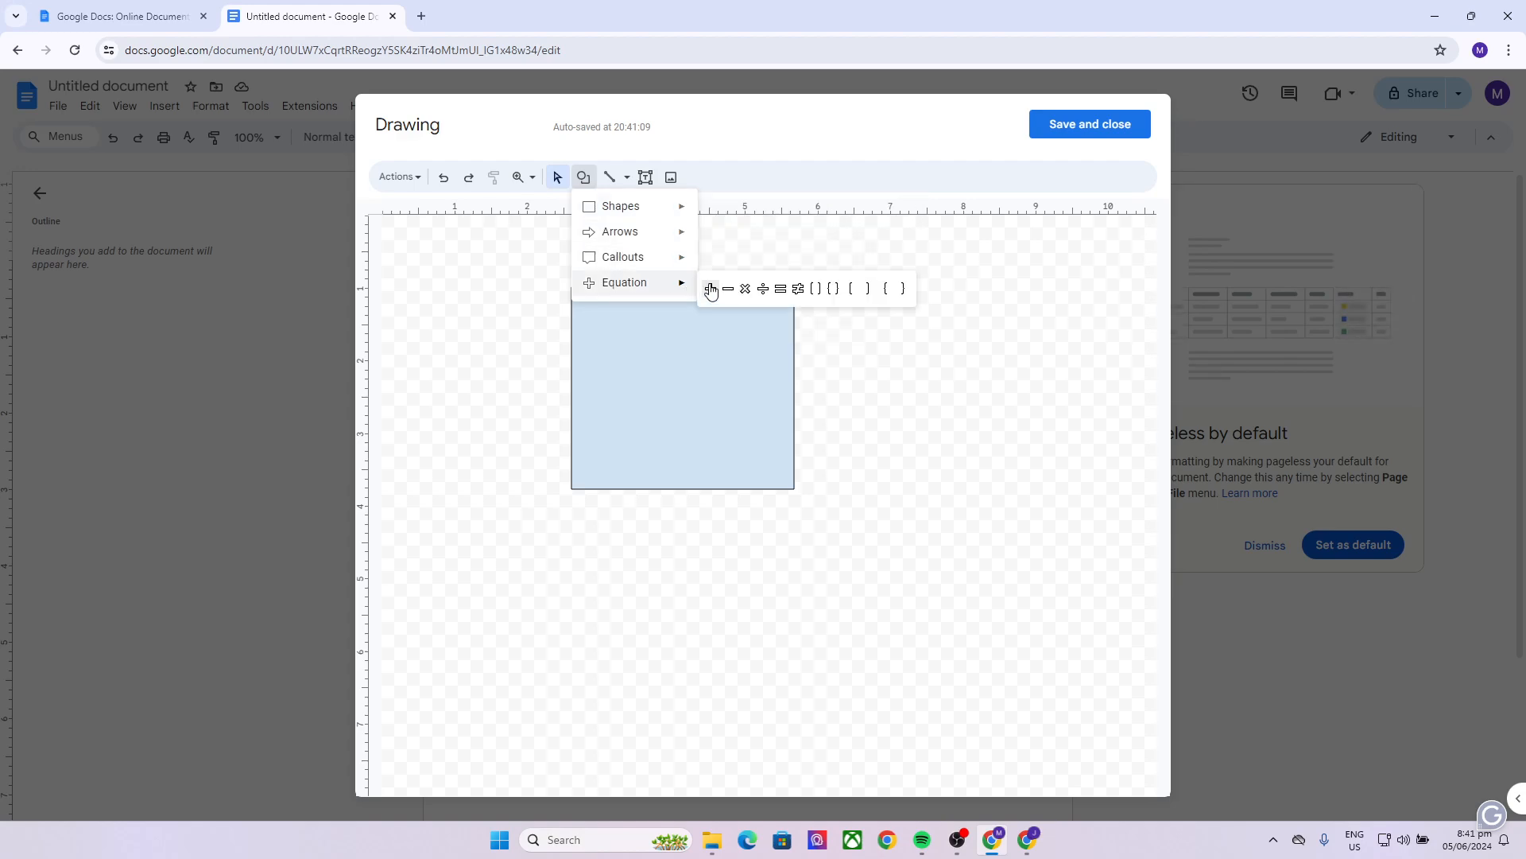
click(710, 290)
drag(516, 447, 625, 541)
click(657, 537)
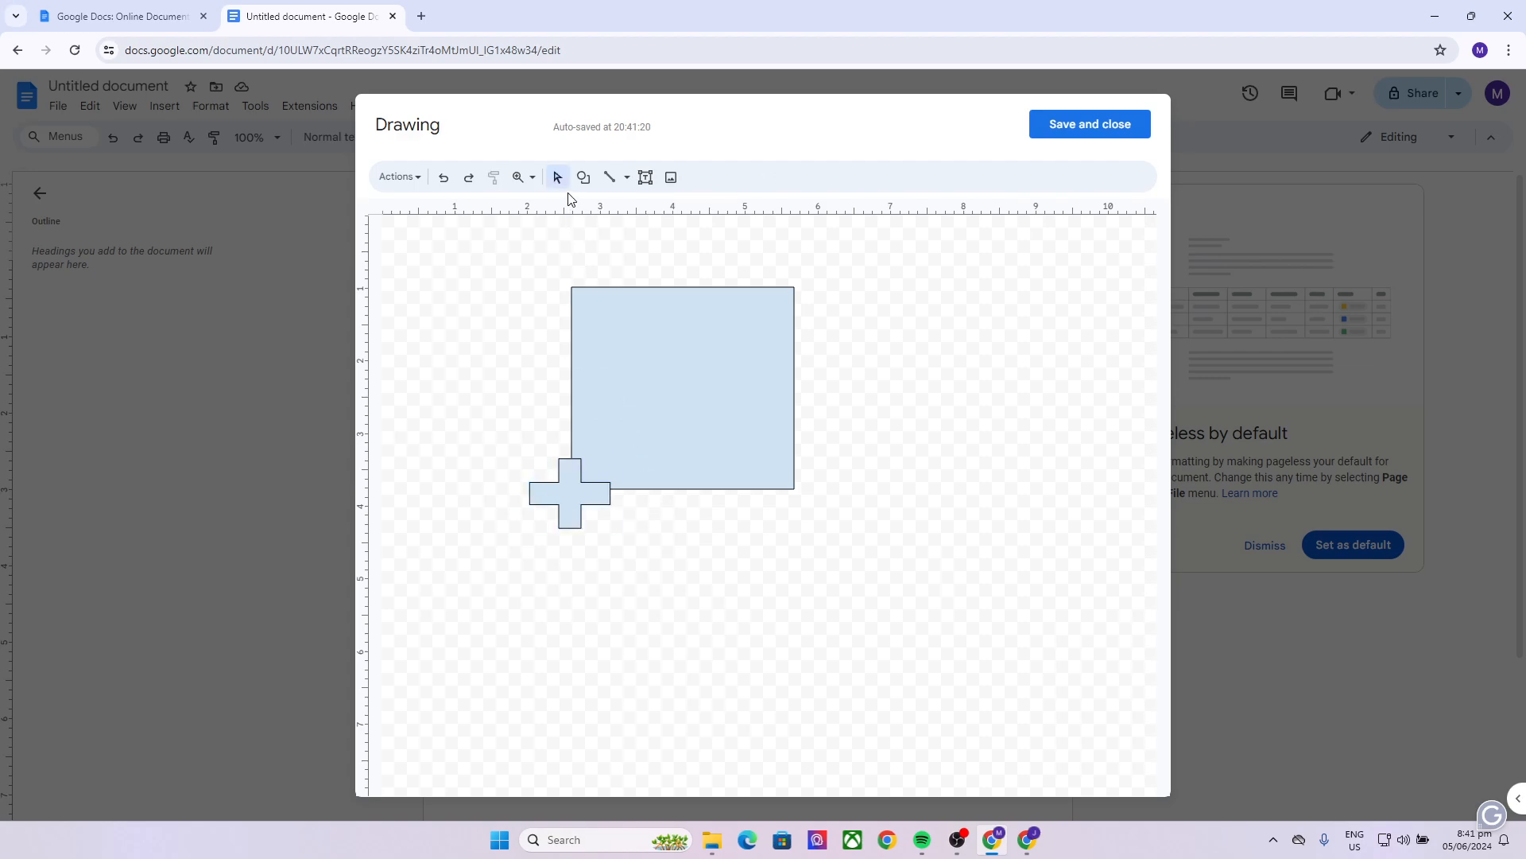
Draw an oval about 1.2 by 1 inches over the large rectangle's upper-right corner.
click(583, 177)
mouse_move(604, 208)
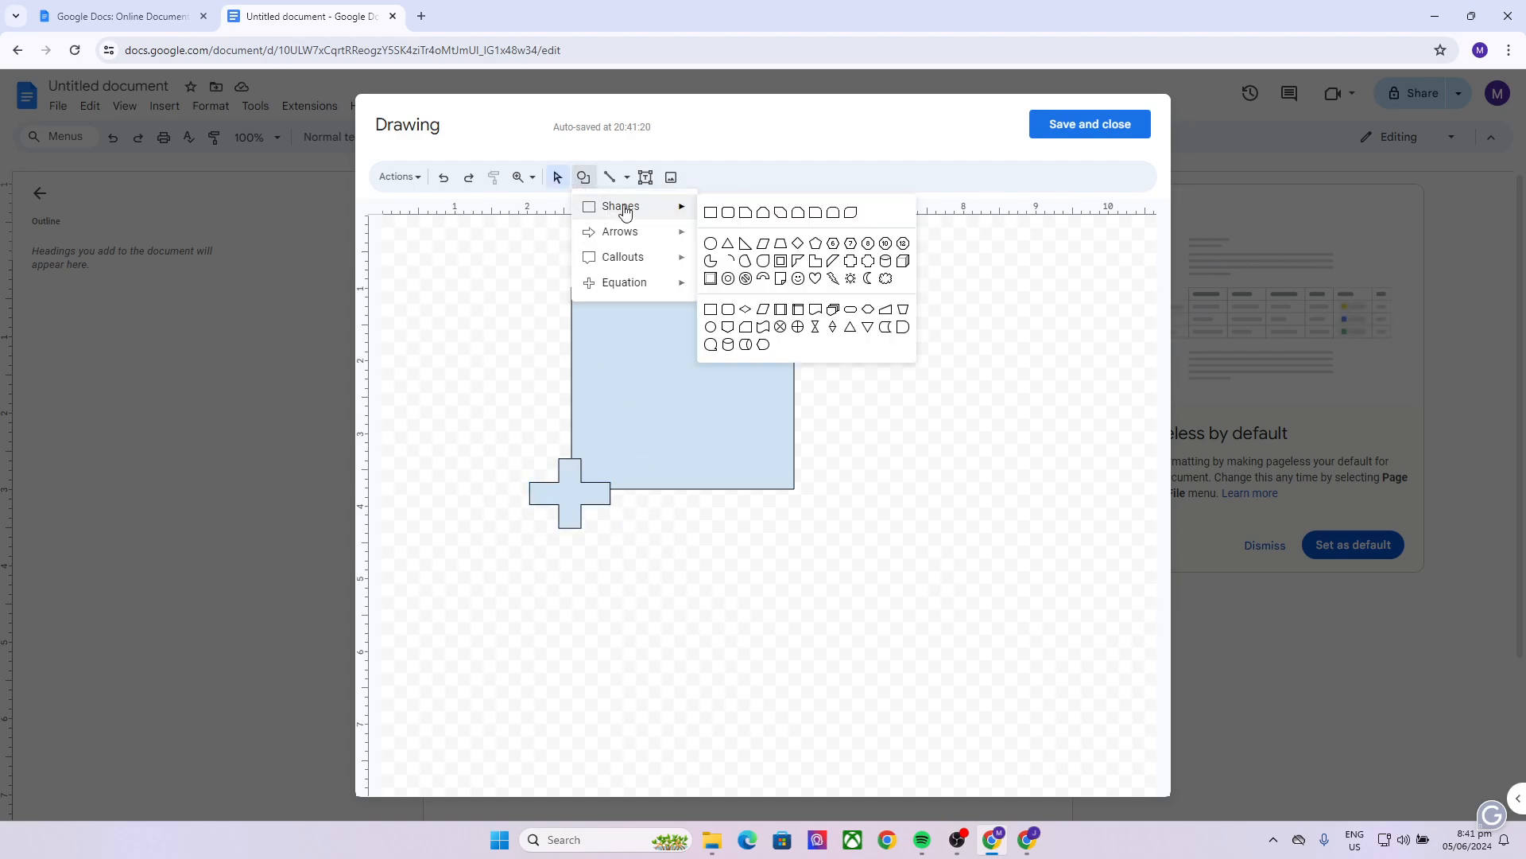
click(712, 243)
drag(748, 251, 839, 327)
Draw a bevel shape about 1.7 inches square overlapping the large rectangle's left edge.
click(583, 176)
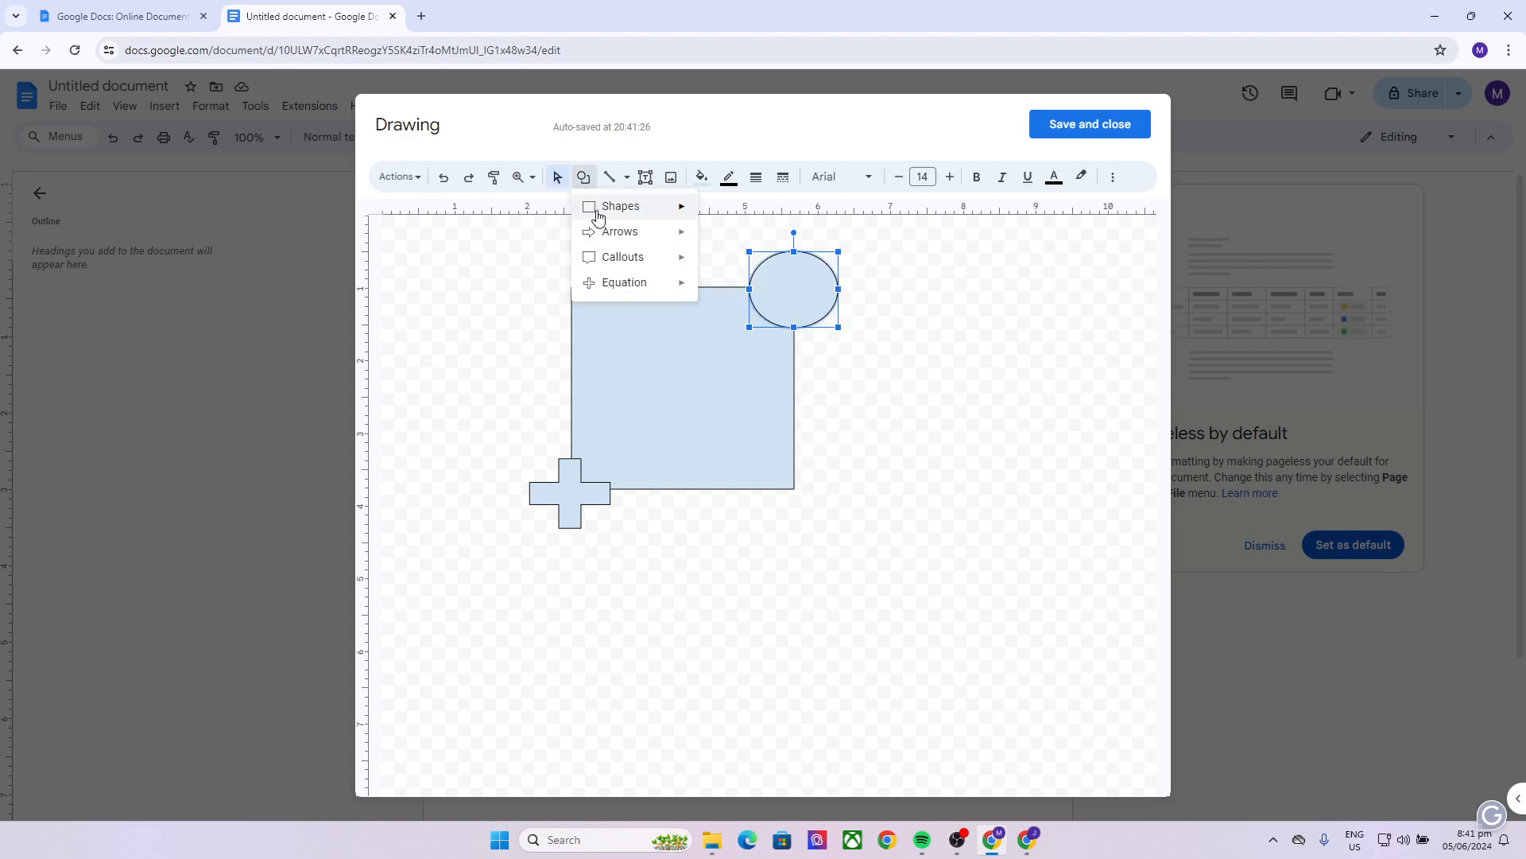
mouse_move(598, 209)
click(712, 280)
mouse_move(480, 307)
mouse_down()
mouse_move(535, 327)
mouse_move(593, 392)
mouse_move(600, 427)
mouse_up()
click(710, 415)
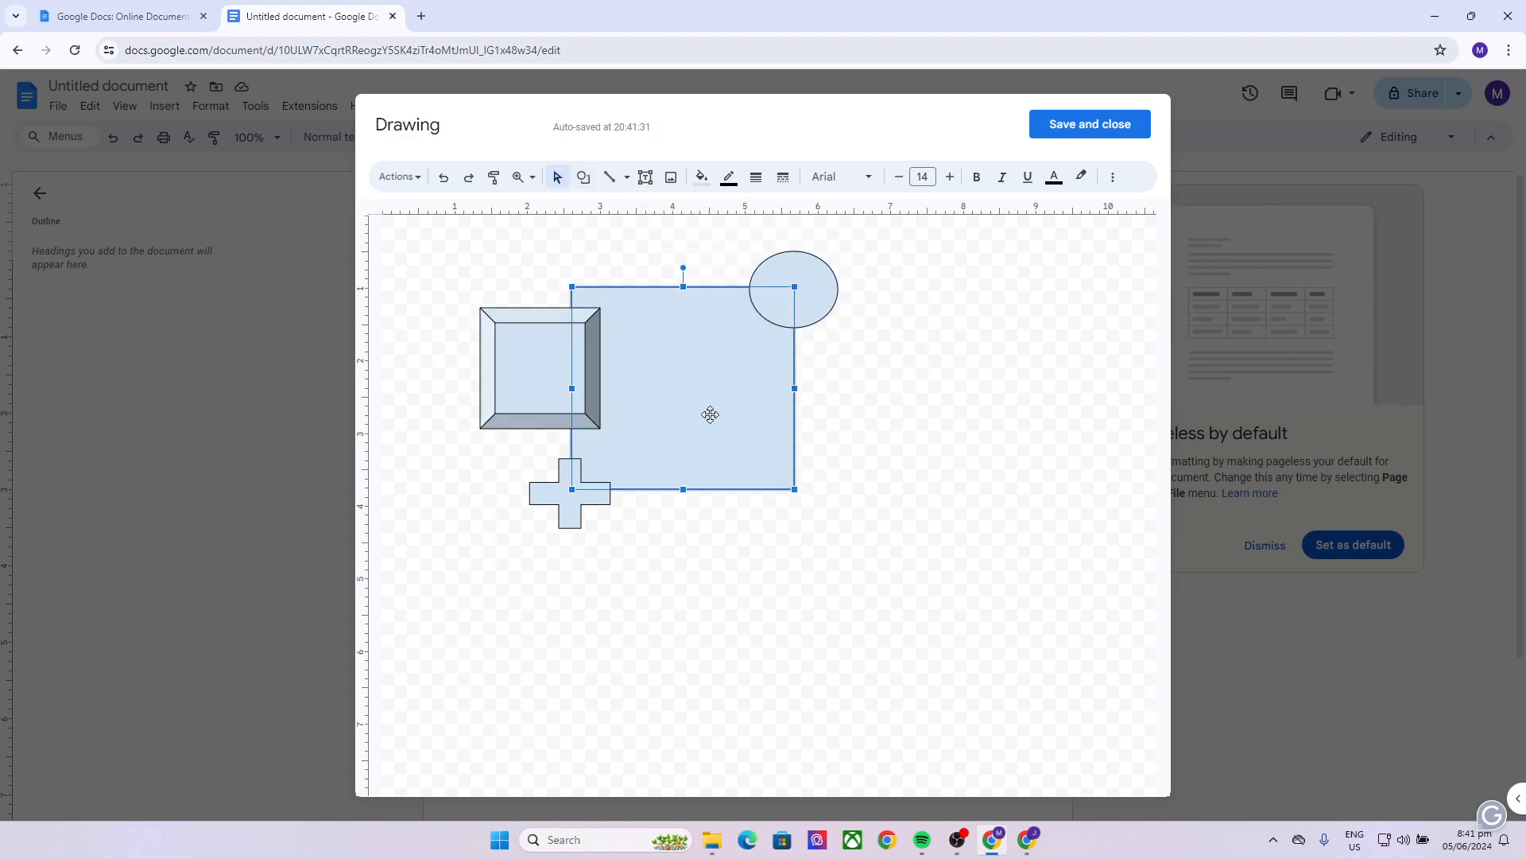
click(645, 238)
Draw a U-shaped curved arrow about 1.9 inches wide over the large rectangle's lower-right corner, with its head pointing up.
click(583, 177)
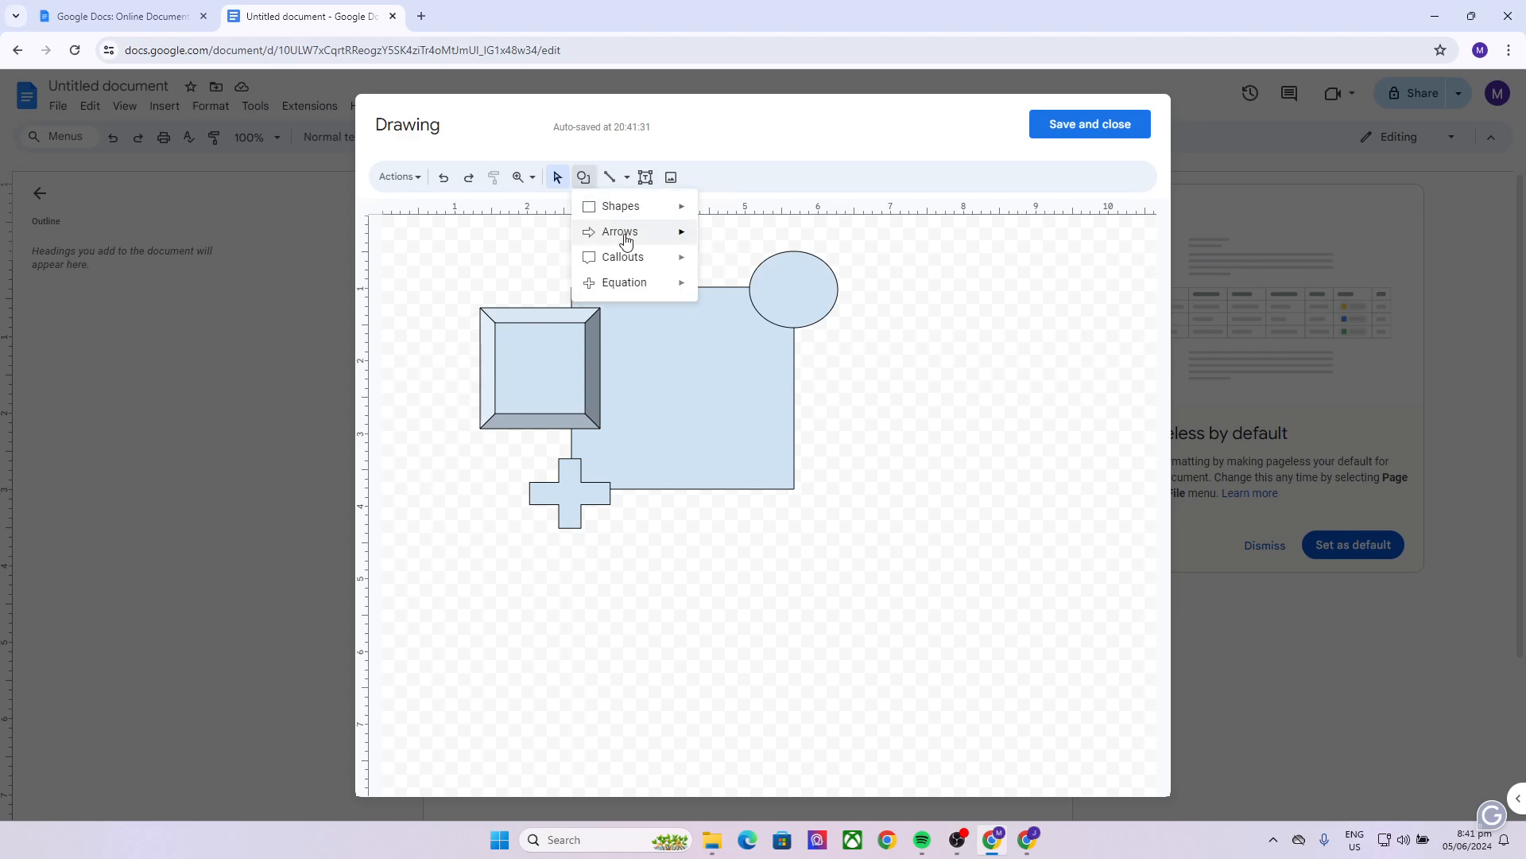
mouse_move(671, 232)
click(744, 255)
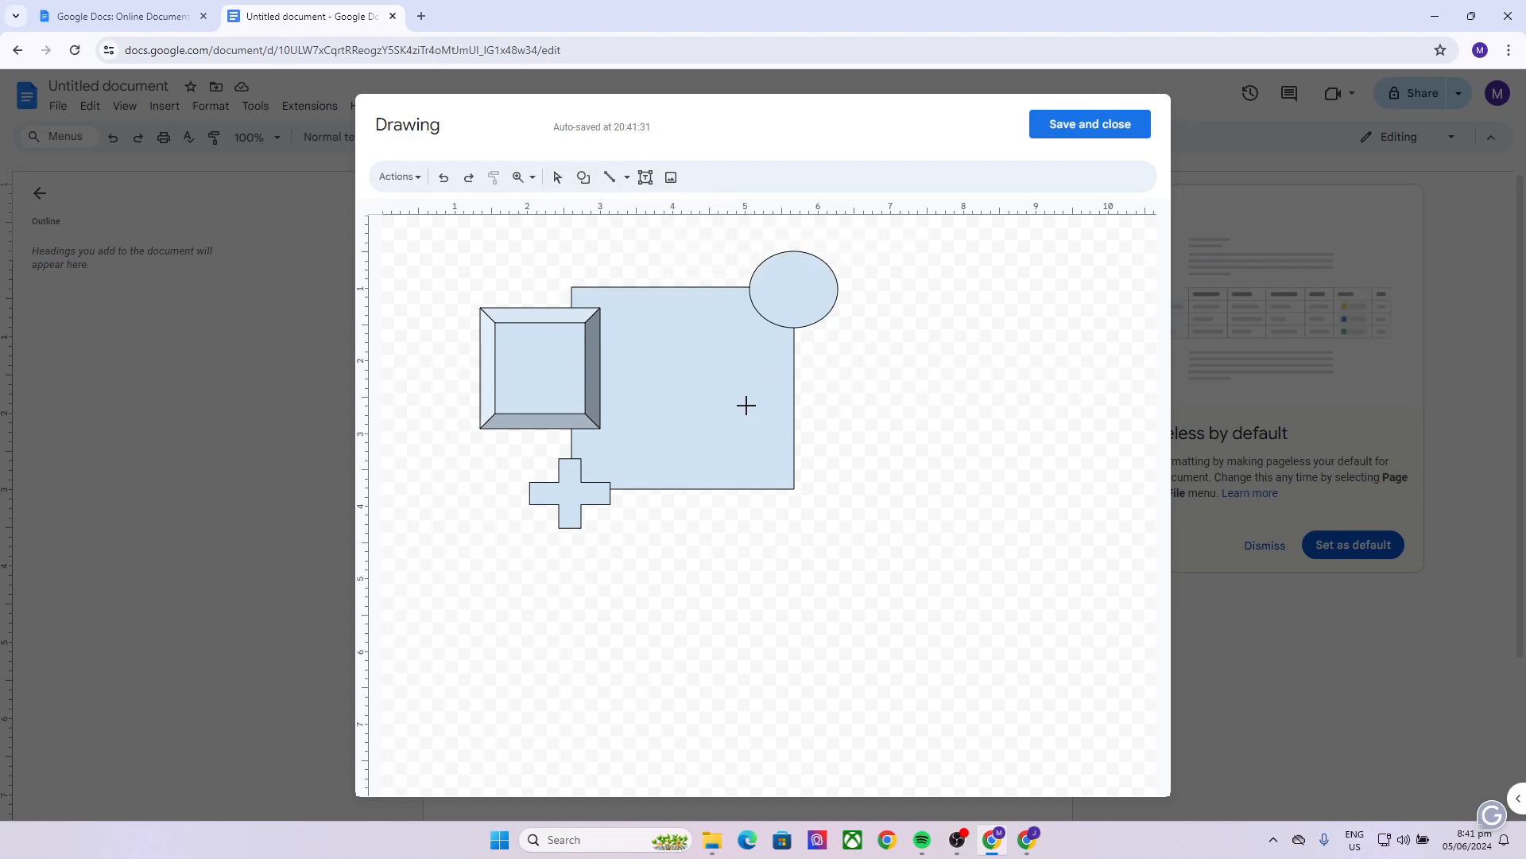
drag(746, 405, 882, 547)
click(837, 344)
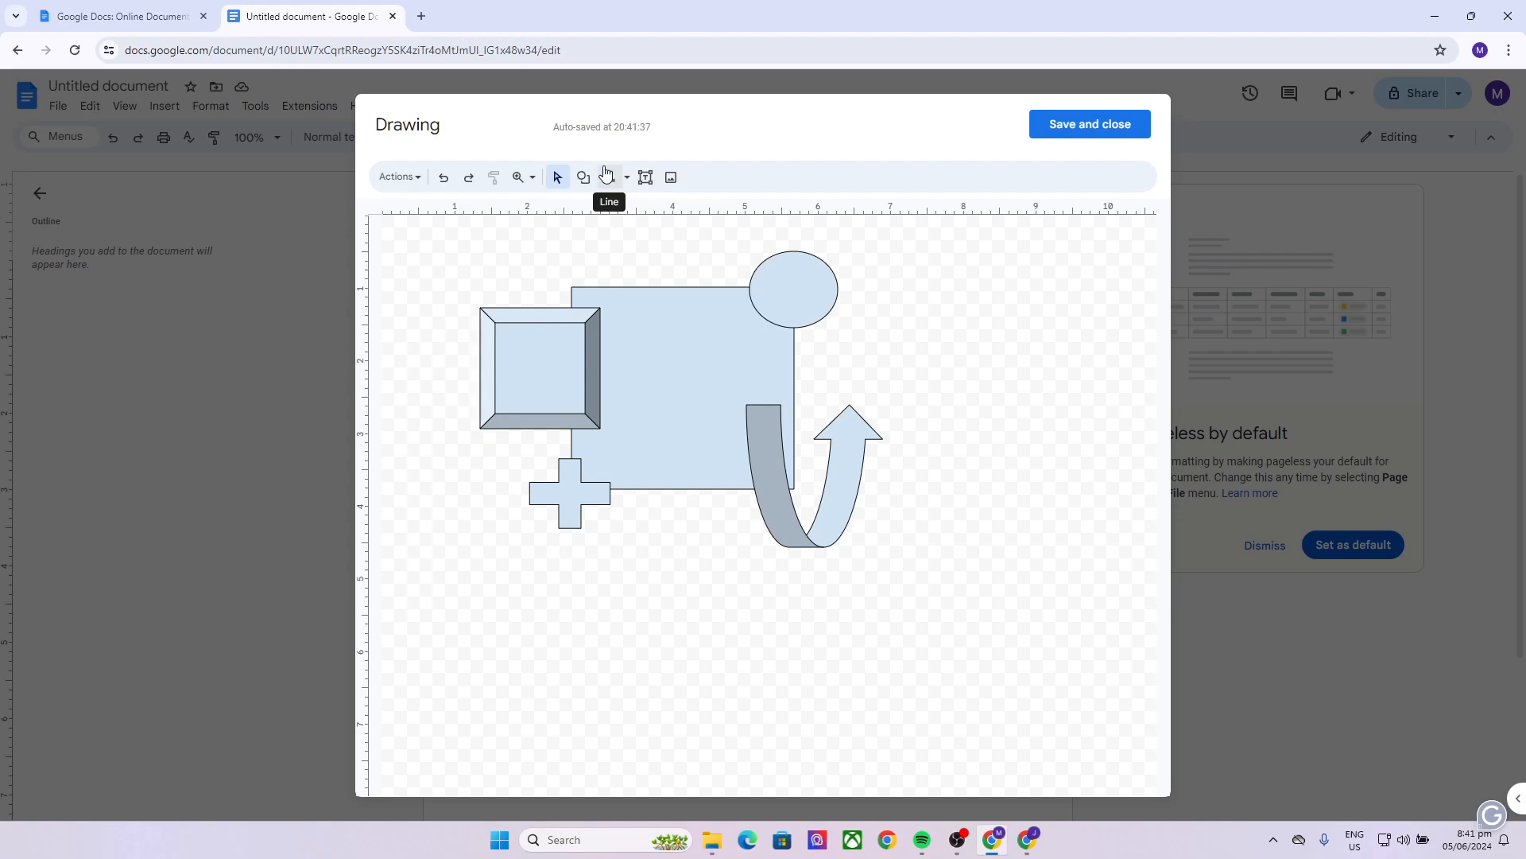
Draw two short parallel diagonal lines across the large rectangle's upper-left corner.
drag(534, 249, 610, 326)
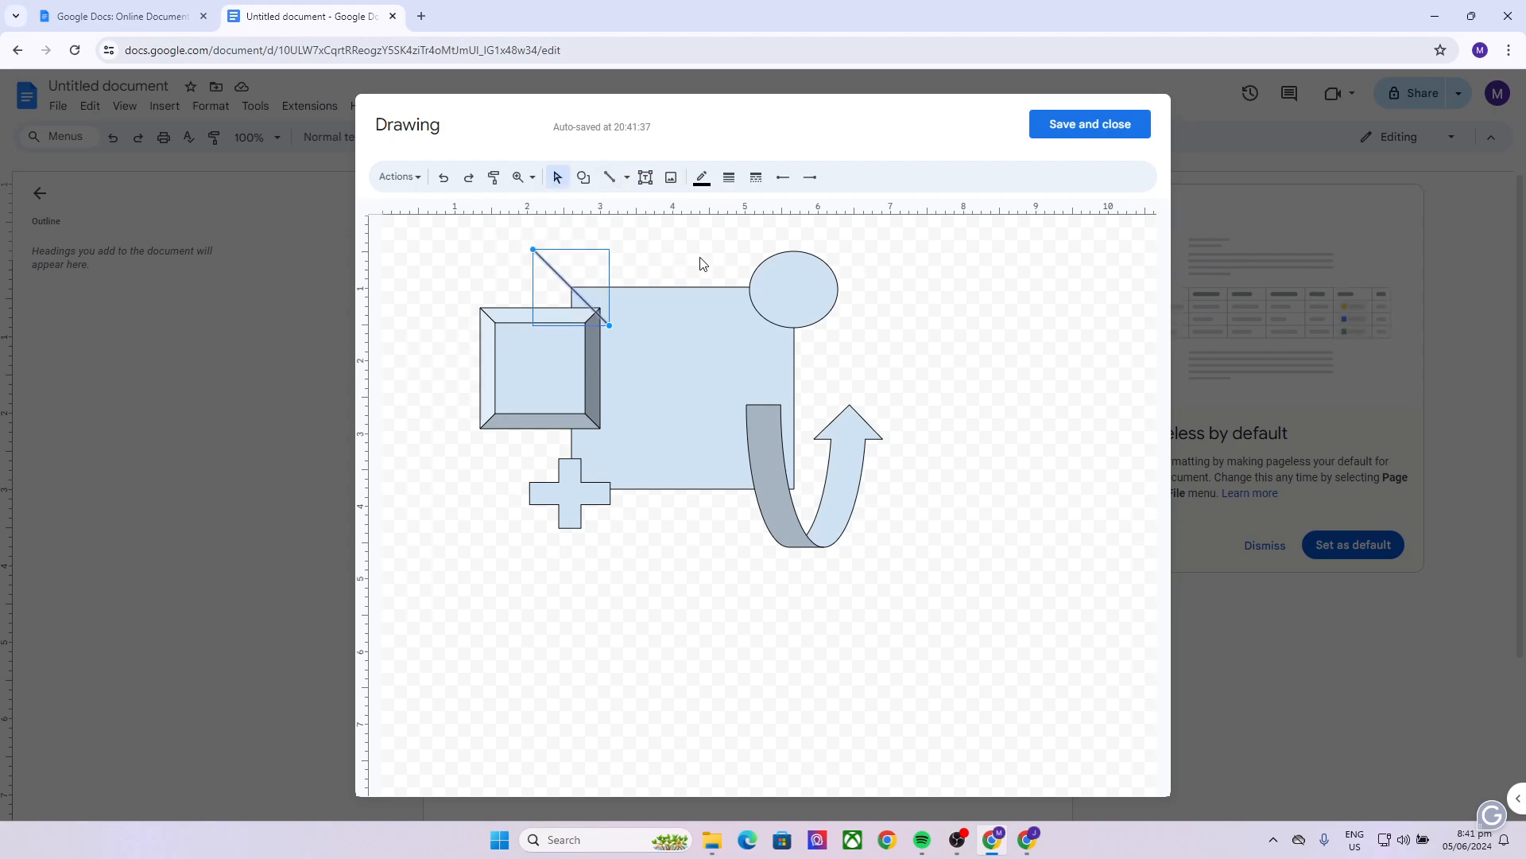
click(640, 225)
click(611, 178)
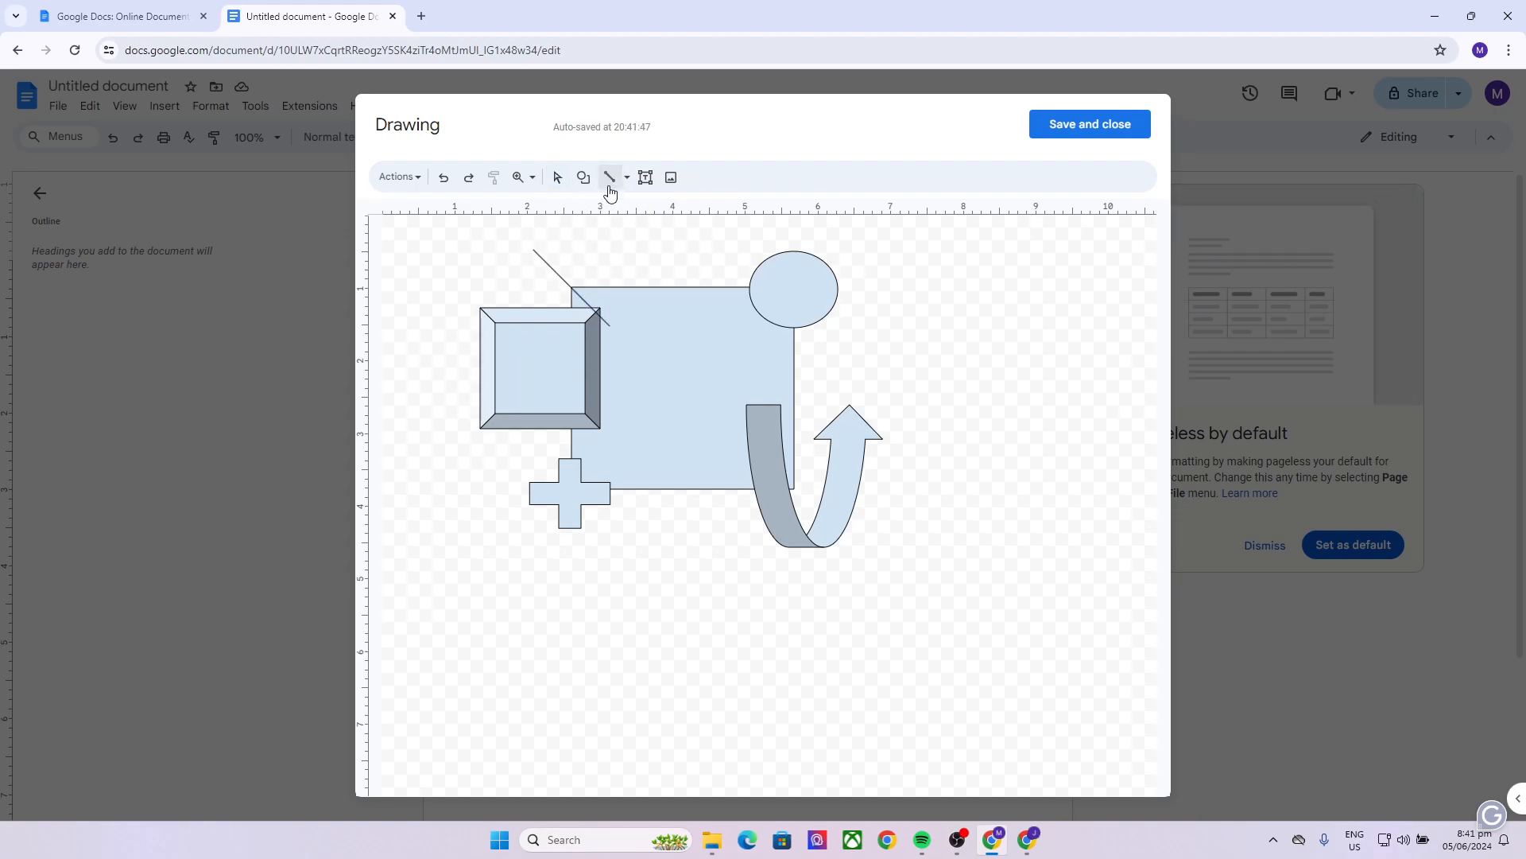
click(570, 247)
drag(602, 271, 603, 322)
click(545, 222)
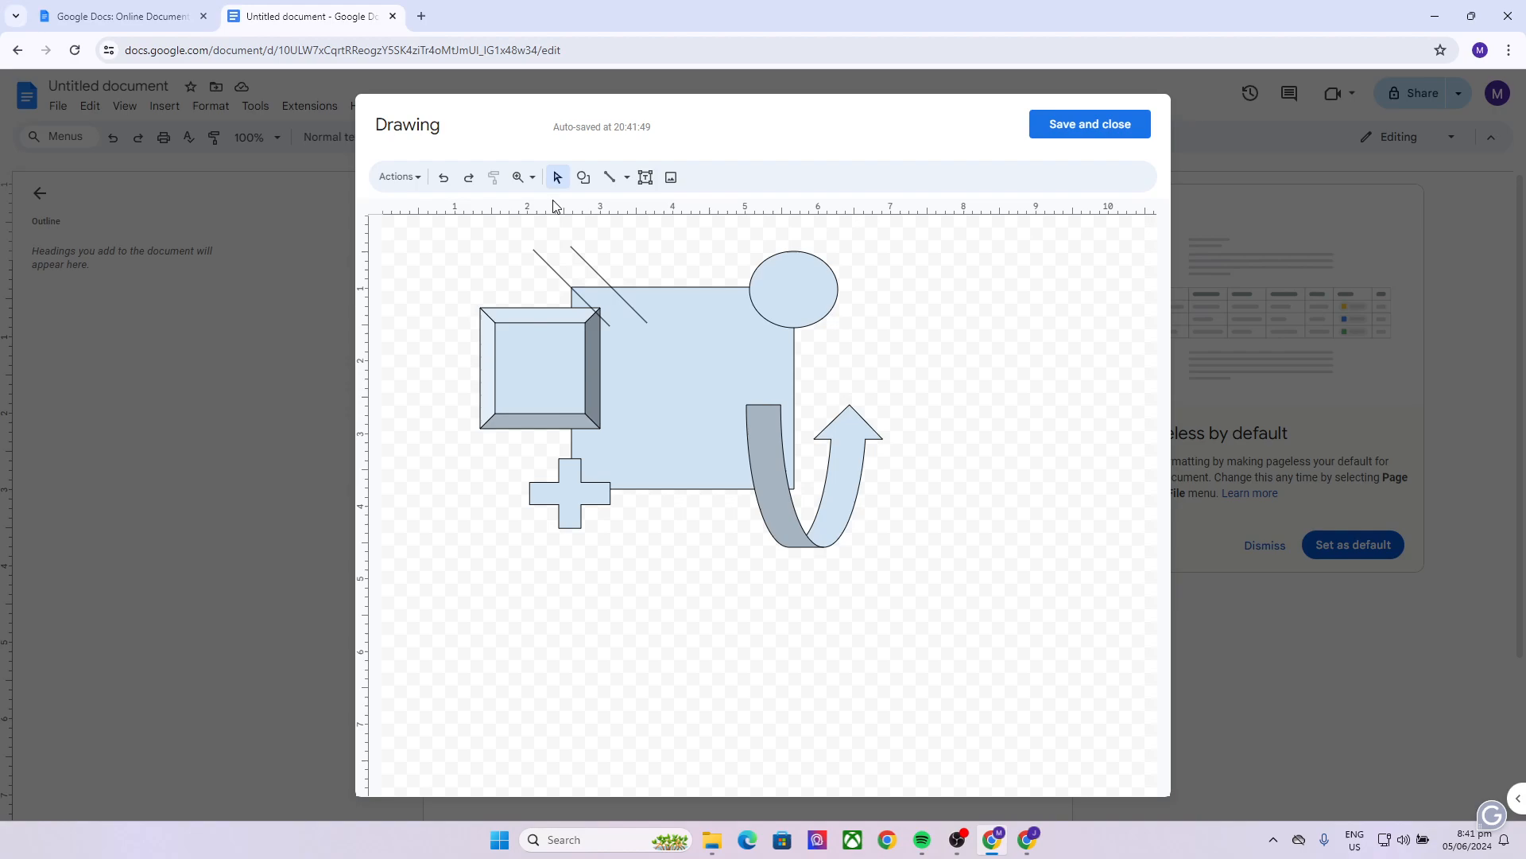
Draw two long crossing diagonal lines over the shapes and one short diagonal line to the right of the curved arrow.
click(625, 183)
click(636, 205)
drag(876, 263, 874, 386)
drag(633, 549, 881, 318)
click(893, 375)
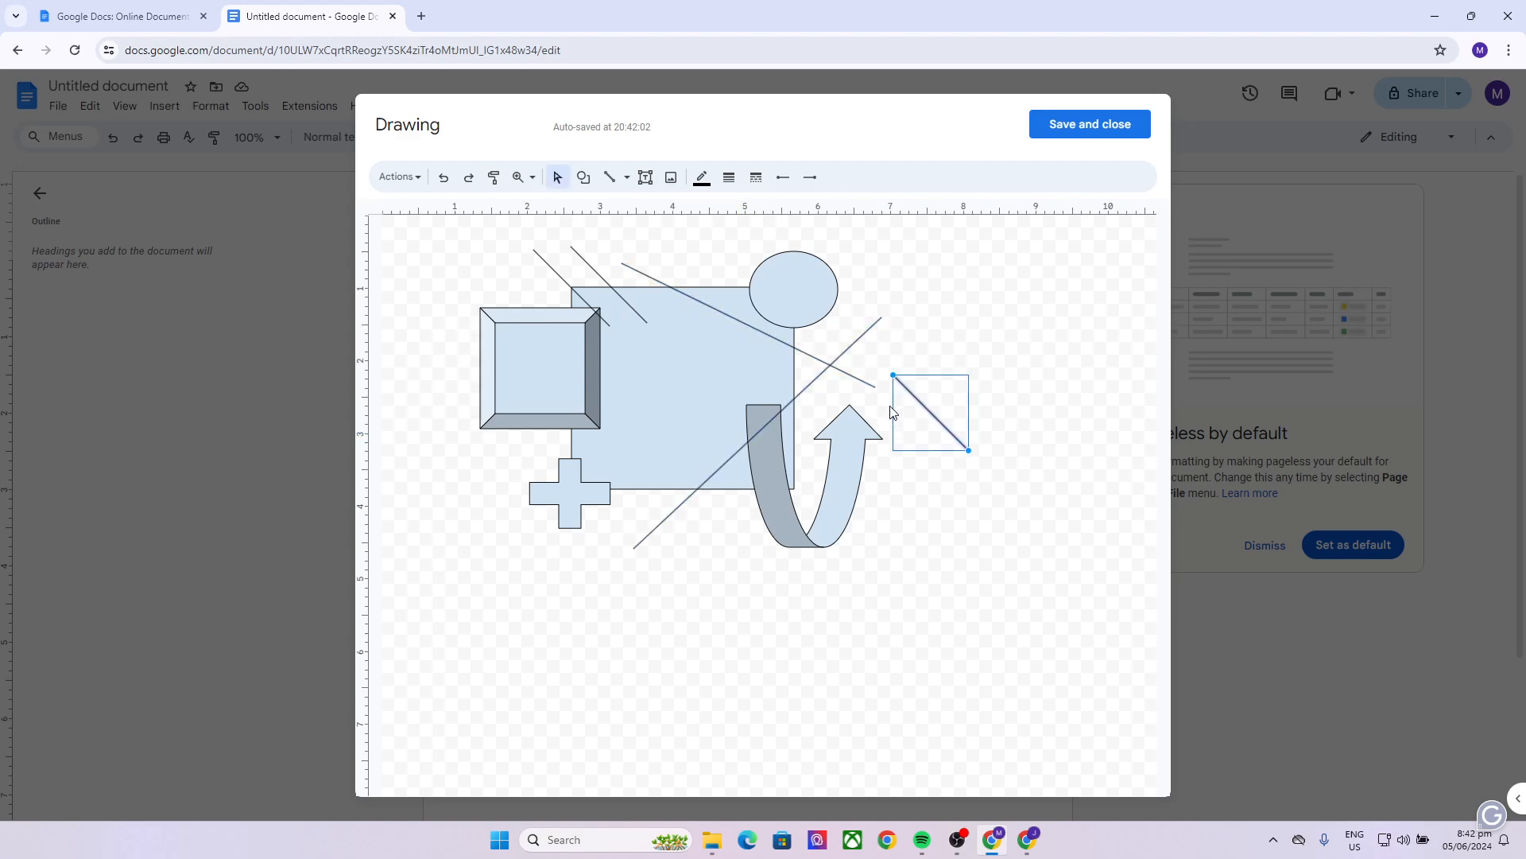
click(890, 353)
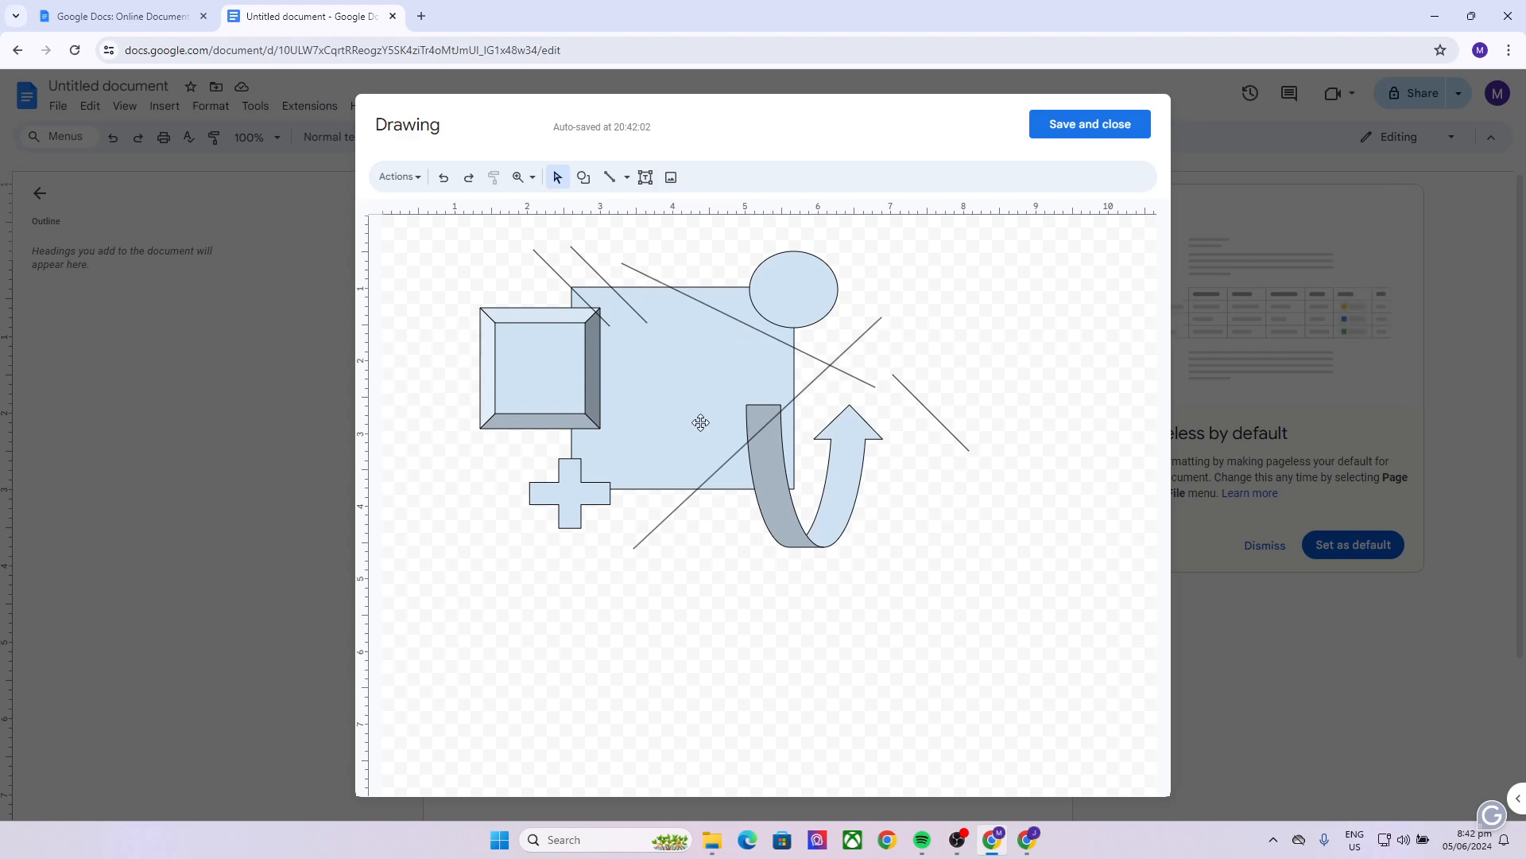
Save the drawing into the document and shrink it proportionally to about 3.5 inches wide.
click(1053, 127)
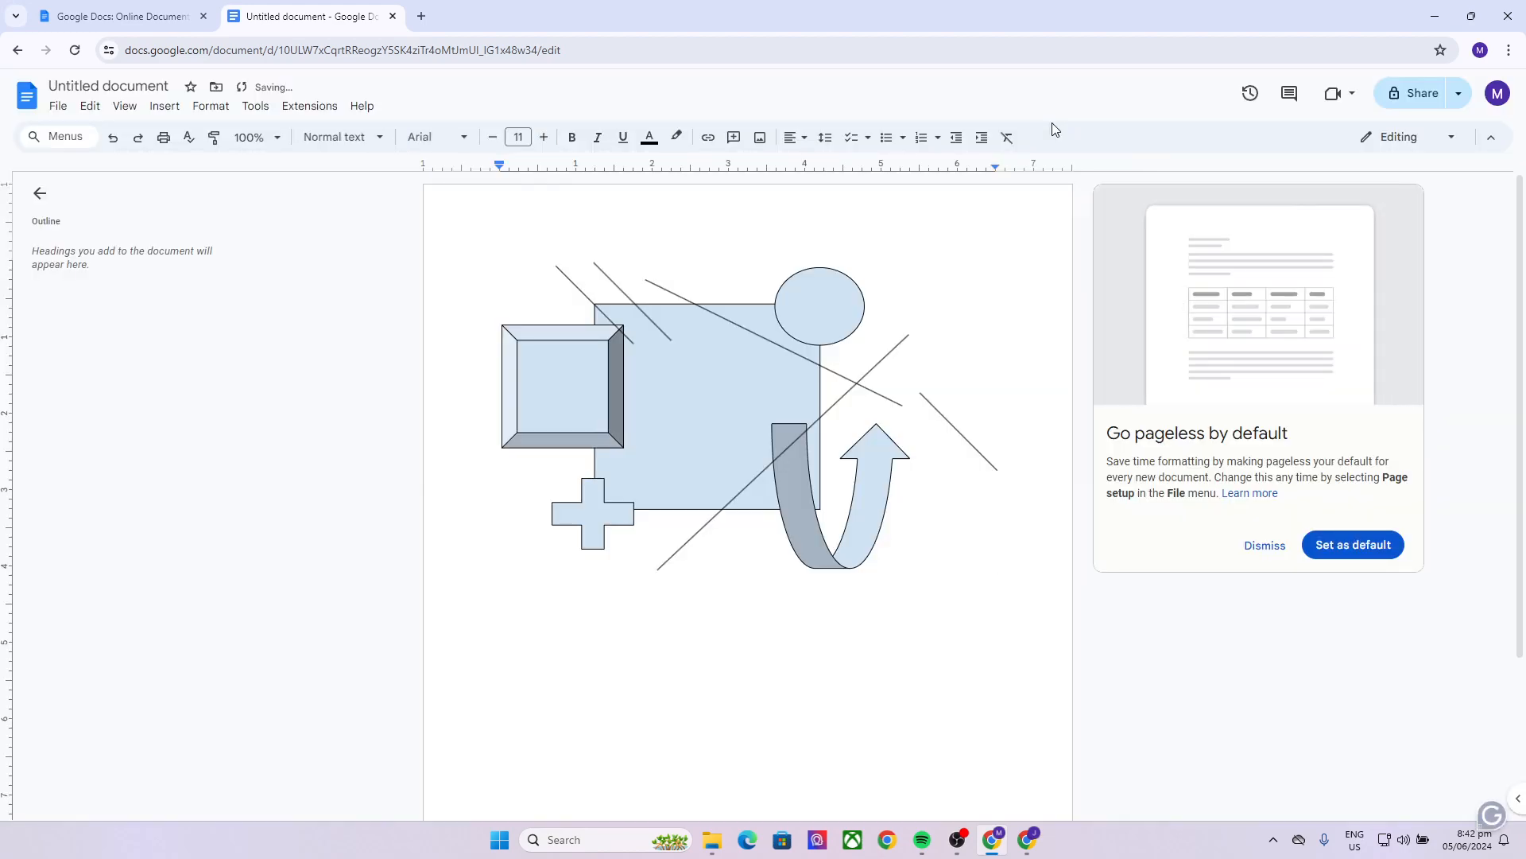
click(705, 388)
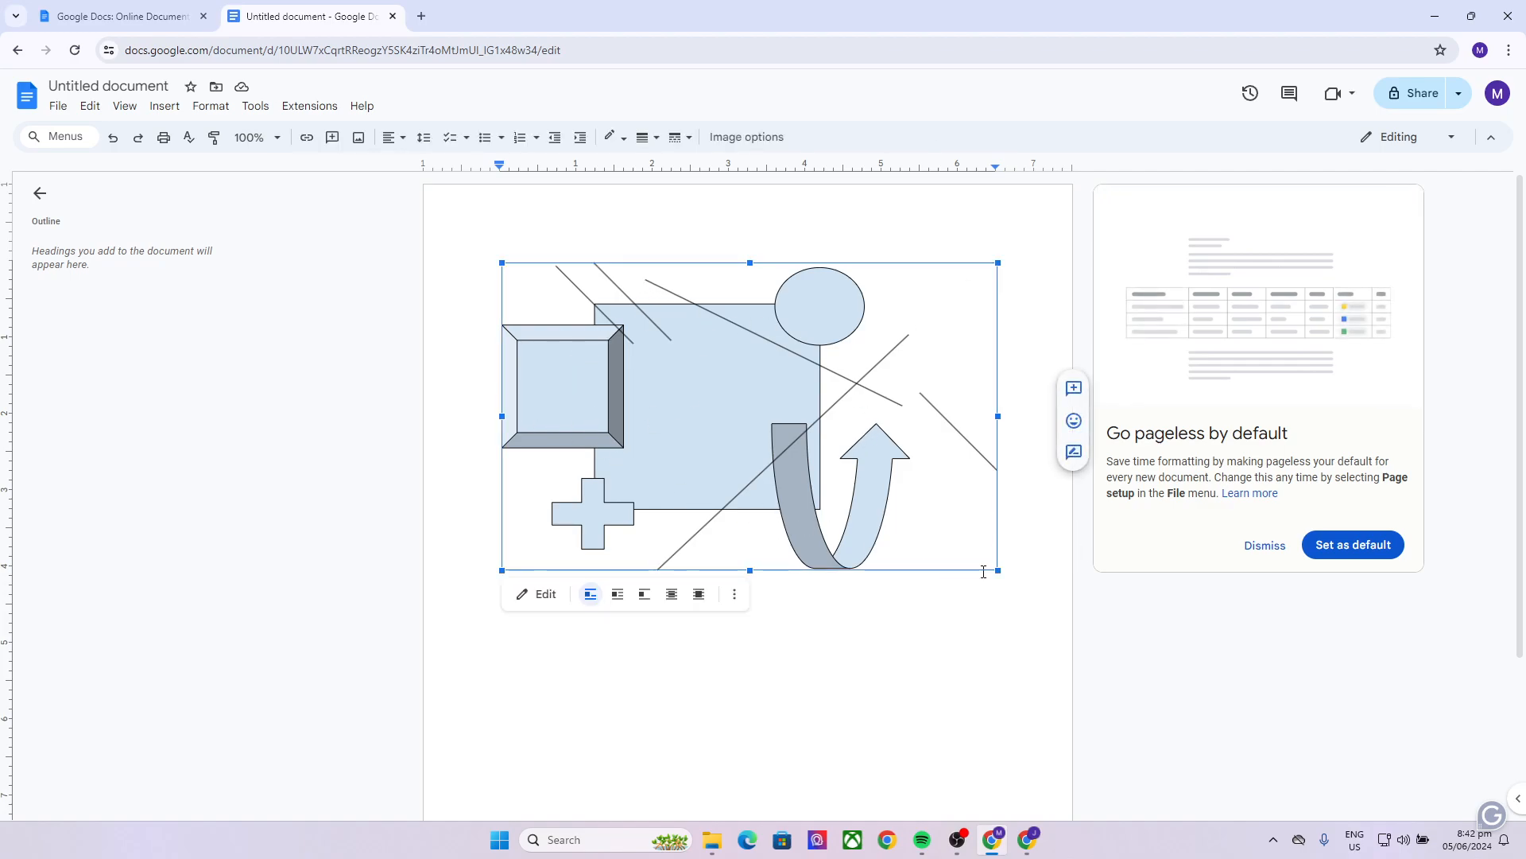
drag(997, 570, 766, 426)
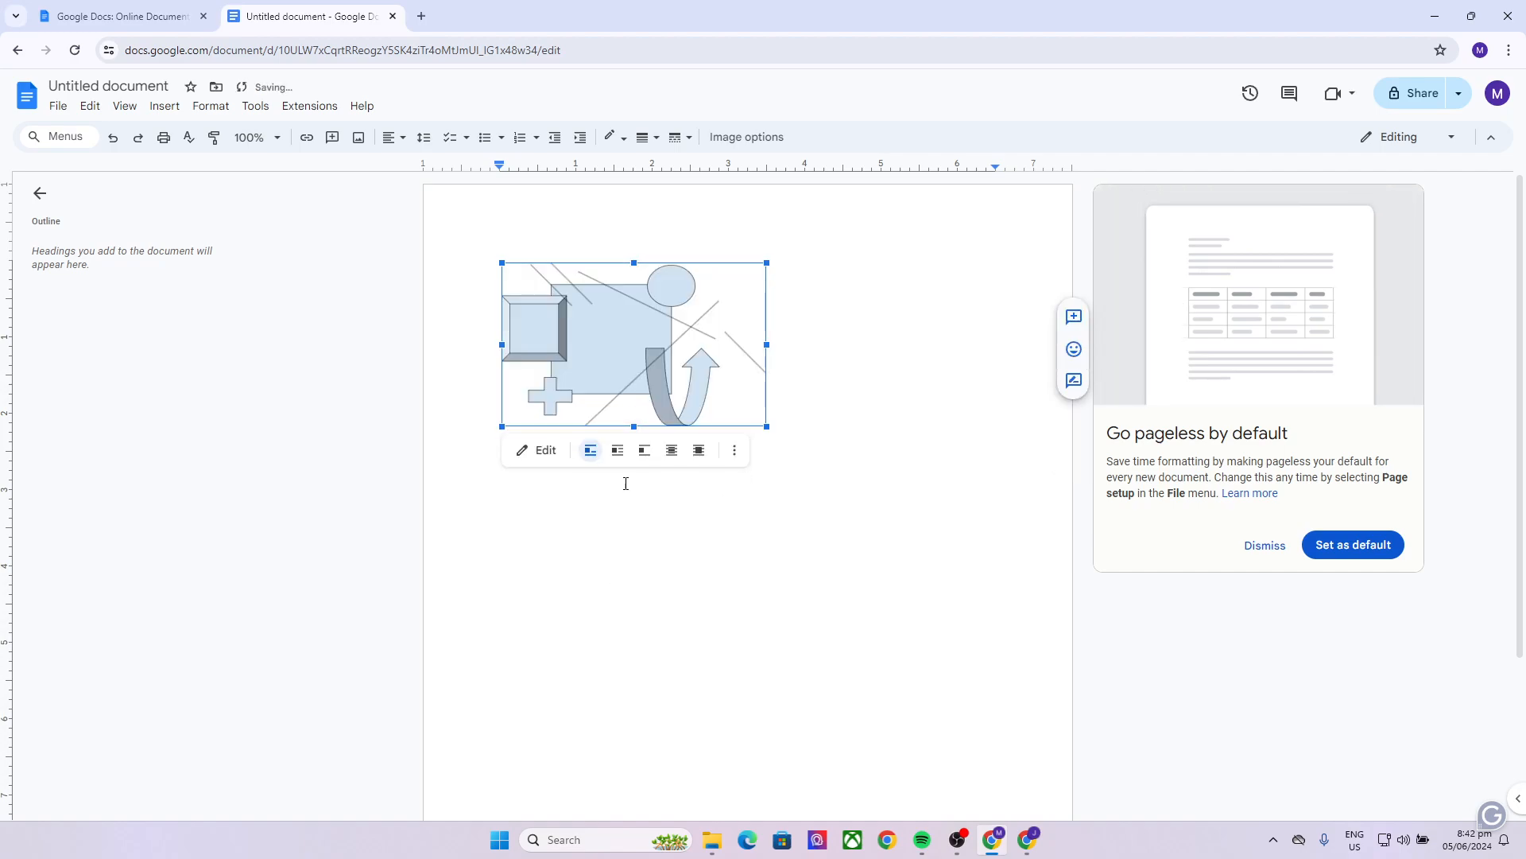
Set the drawing to wrap text, then move it slightly right and down and enlarge it to about 4.4 inches wide.
click(617, 450)
mouse_move(650, 377)
mouse_down()
mouse_move(635, 568)
mouse_move(816, 513)
mouse_move(710, 405)
mouse_up()
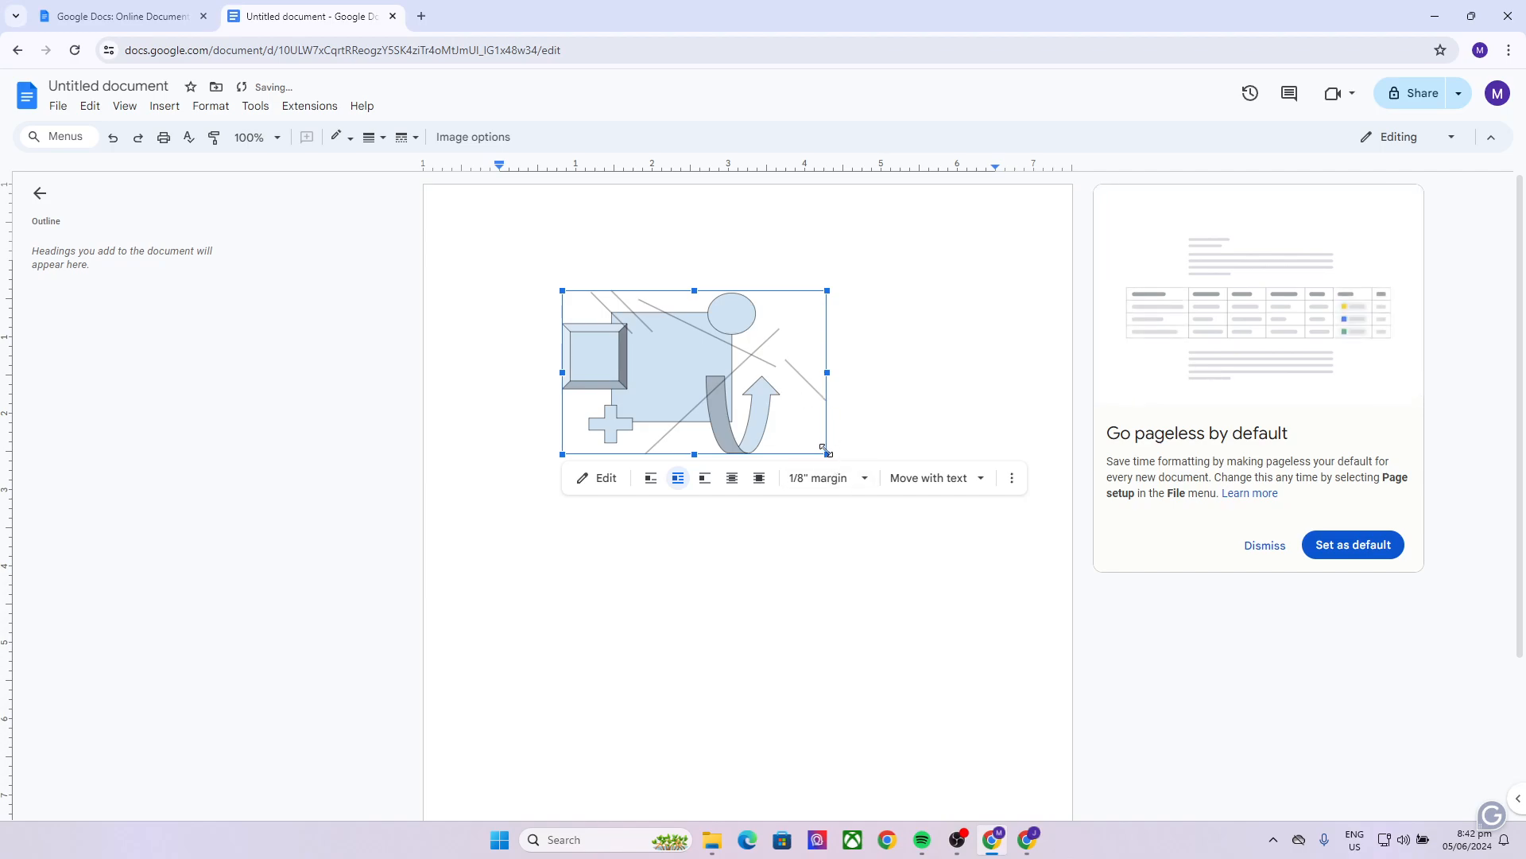
drag(825, 451, 900, 500)
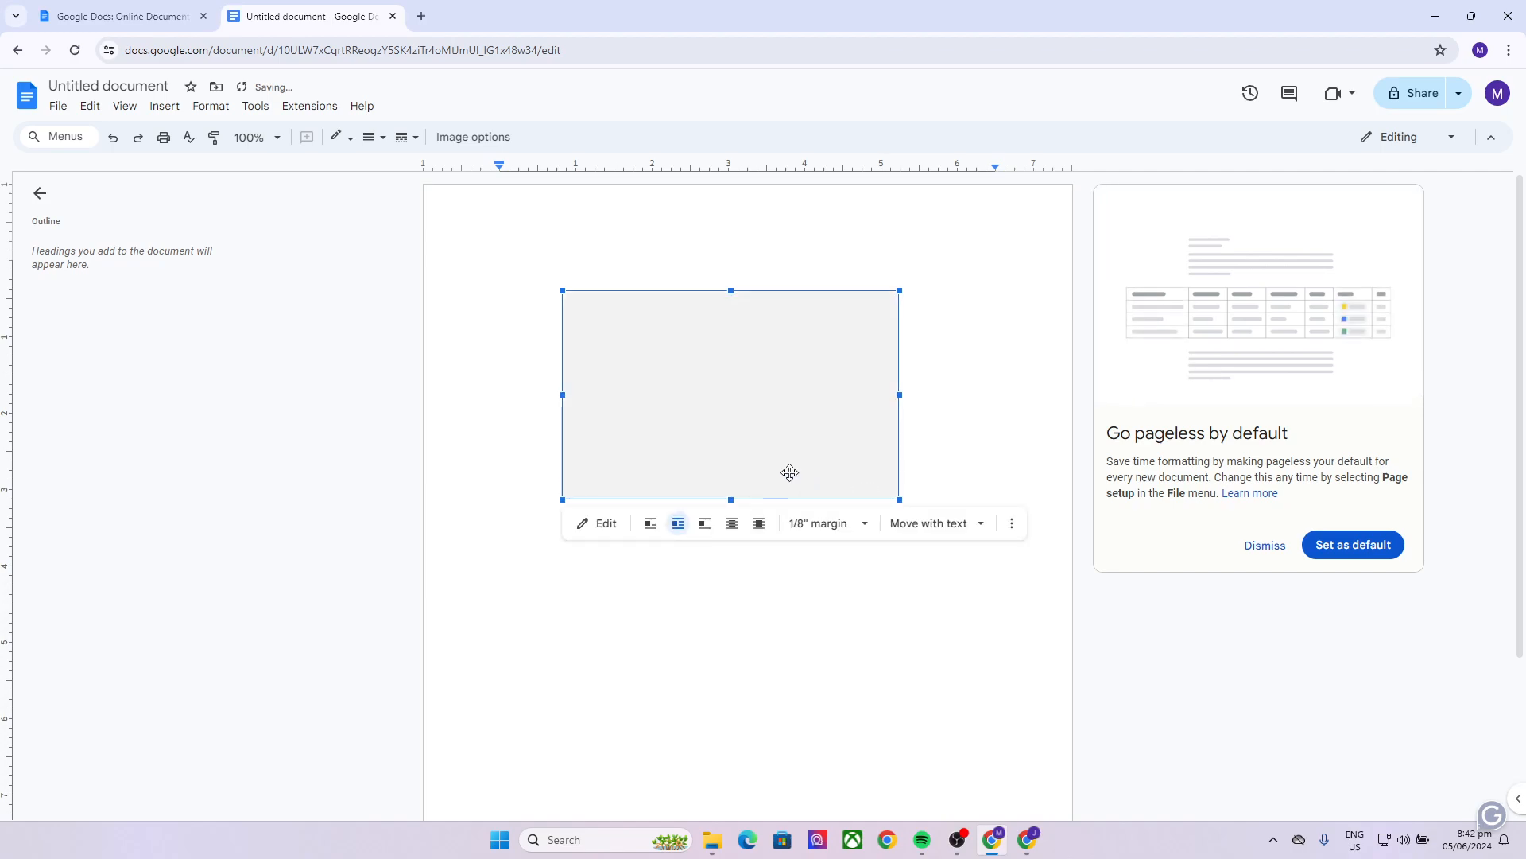
click(954, 376)
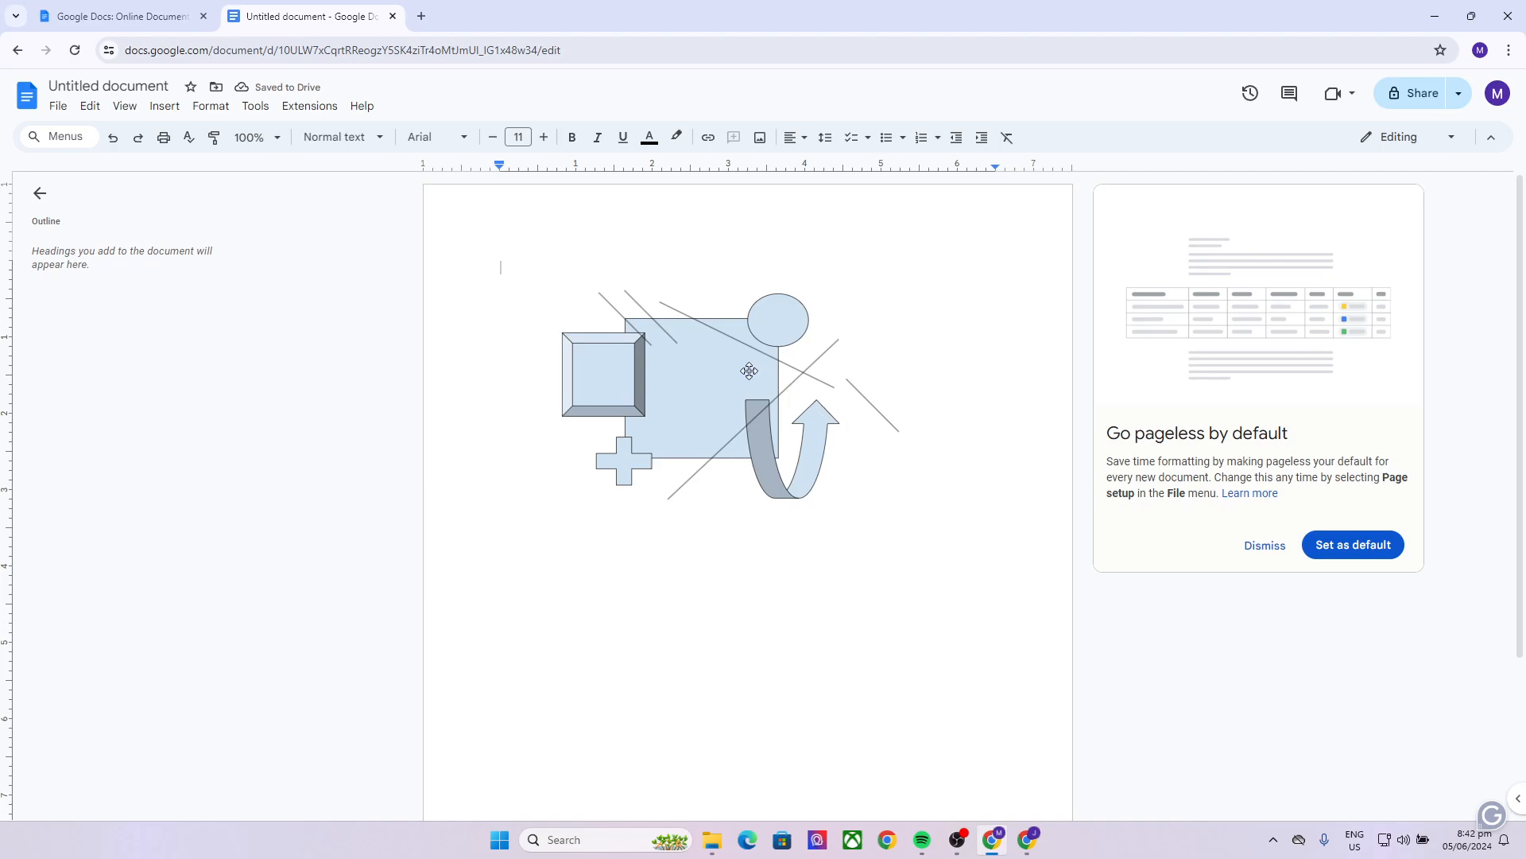